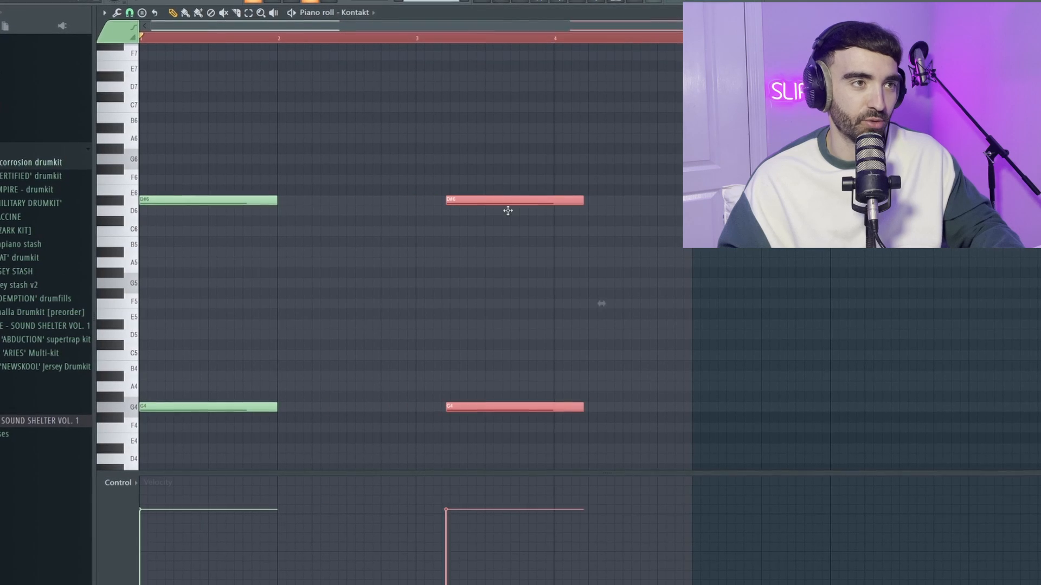
- Extend the time selection over all the D#6 and G4 notes to four bars and duplicate them into bars 5 to 8
{"action": "key", "text": "ctrl+a"}
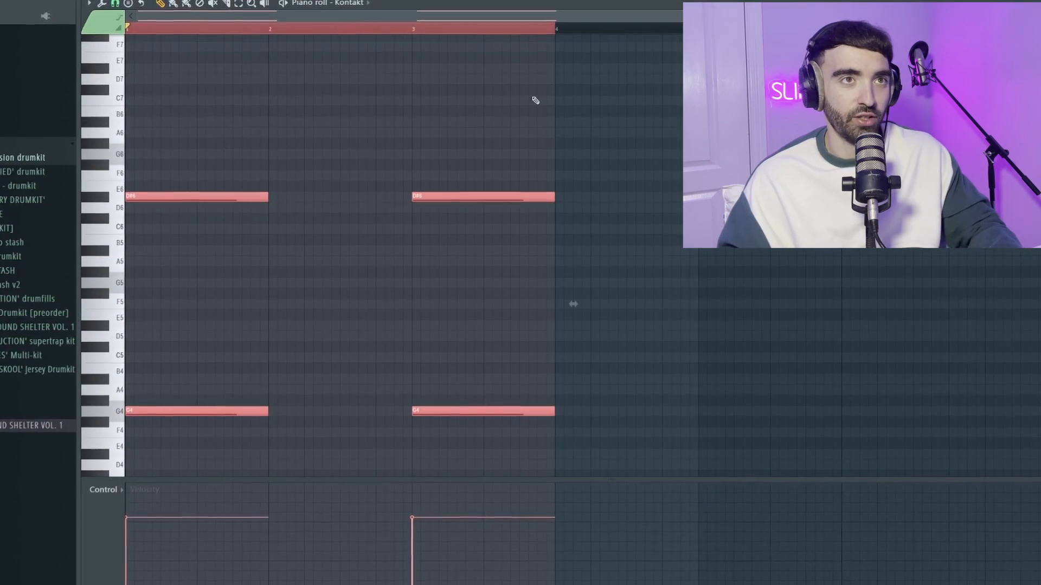
{"action": "left_click_drag", "start_coordinate": [555, 30], "coordinate": [700, 31]}
{"action": "key", "text": "ctrl+b"}
{"action": "scroll", "coordinate": [578, 91], "scroll_direction": "down", "scroll_amount": 2}
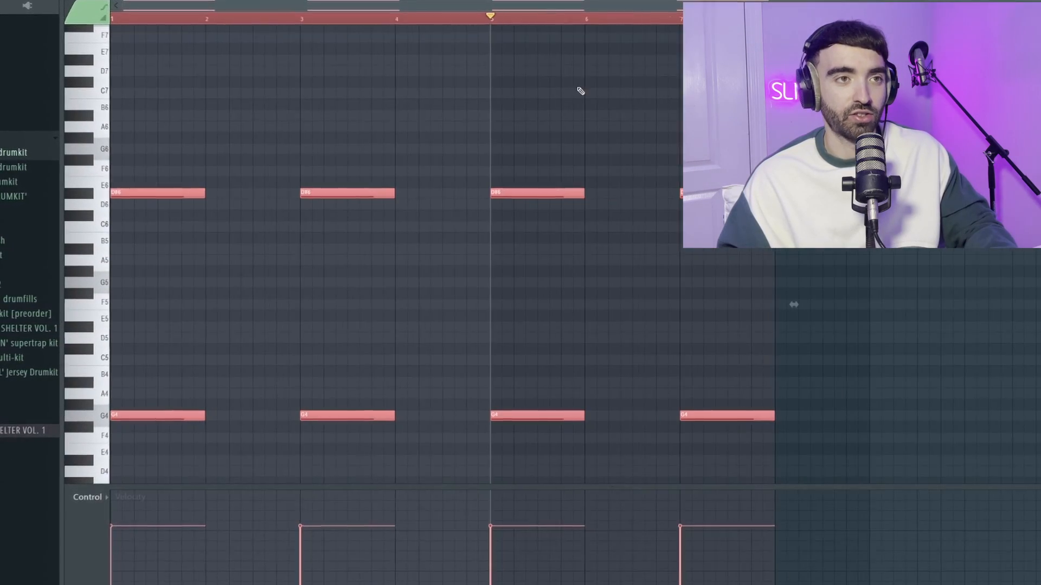
{"action": "key", "text": "ctrl+d"}
{"action": "key", "text": "space"}
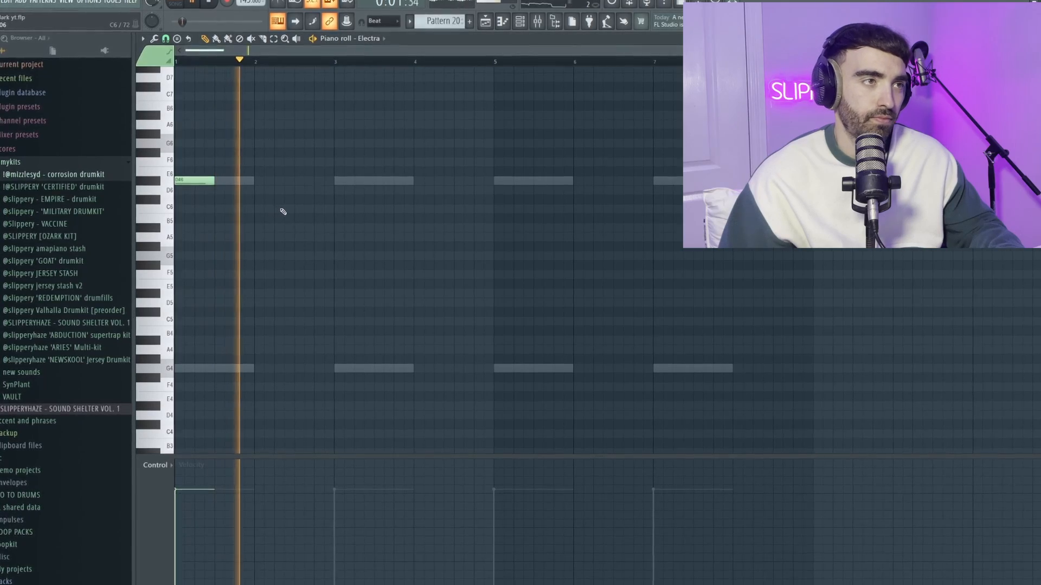
- Add a D6 note about half a bar long in the second half of bar 2 of the Electra part
{"action": "scroll", "coordinate": [294, 200], "scroll_direction": "up", "scroll_amount": 2}
{"action": "left_click", "coordinate": [294, 192]}
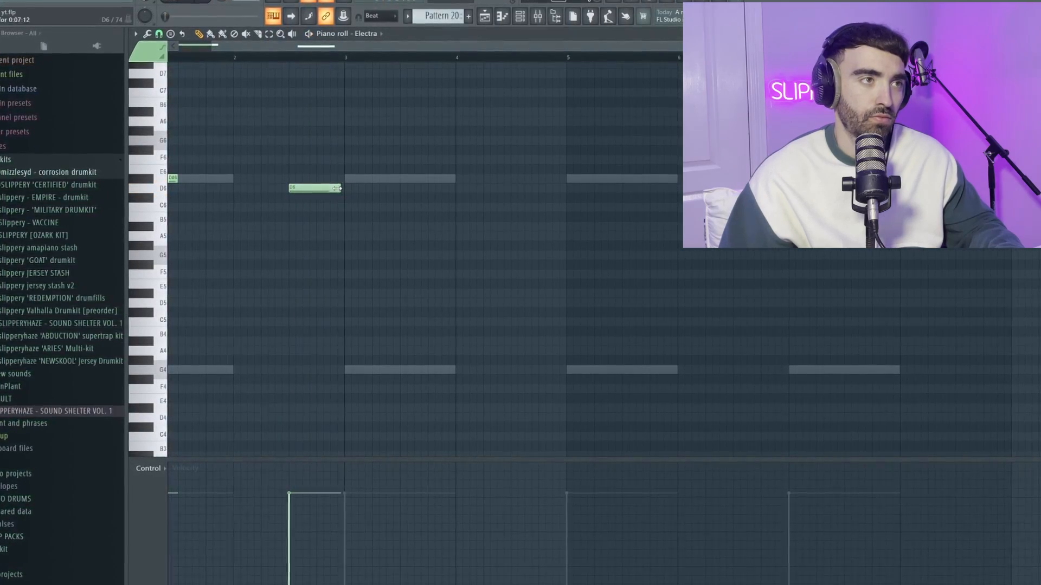
{"action": "scroll", "coordinate": [325, 190], "scroll_direction": "down", "scroll_amount": 2}
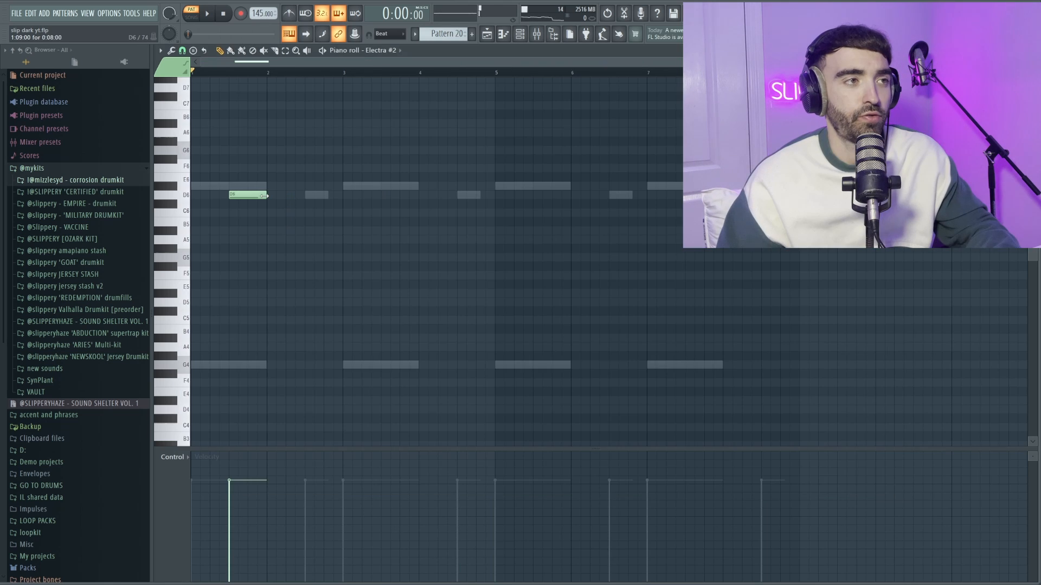
- Draw half-bar D6 and D#6 note pairs every two bars across bars 1 to 6 of the Electra #2 part
{"action": "left_click", "coordinate": [273, 185]}
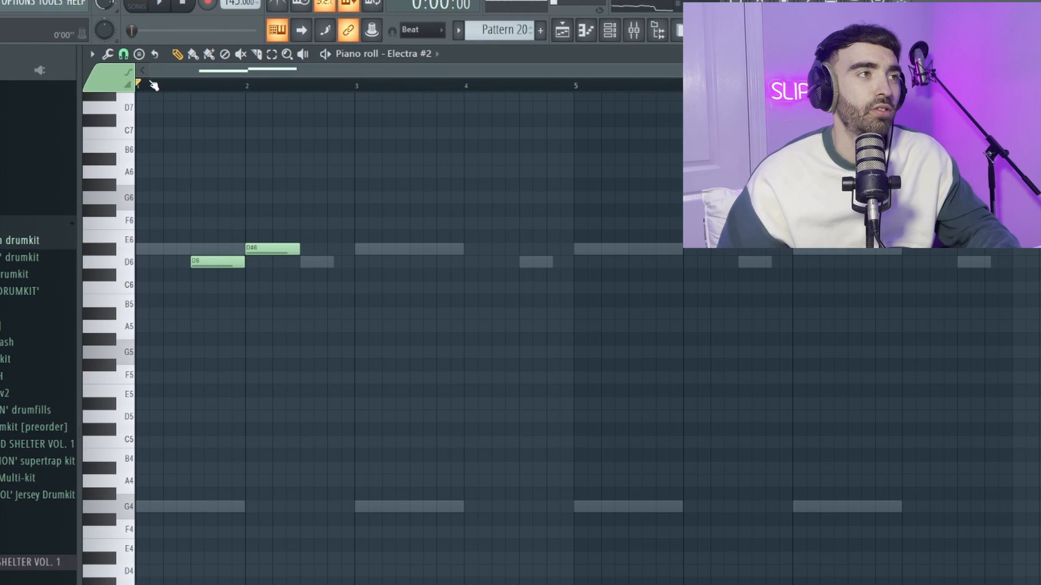
{"action": "scroll", "coordinate": [150, 220], "scroll_direction": "up", "scroll_amount": 3}
{"action": "scroll", "coordinate": [179, 228], "scroll_direction": "up", "scroll_amount": 1}
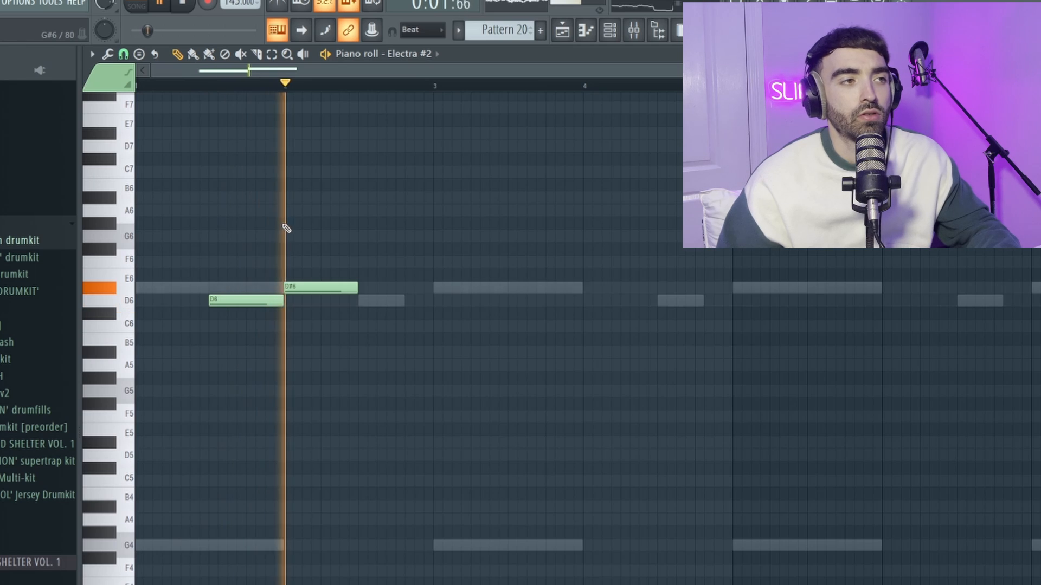
{"action": "scroll", "coordinate": [320, 236], "scroll_direction": "down", "scroll_amount": 3}
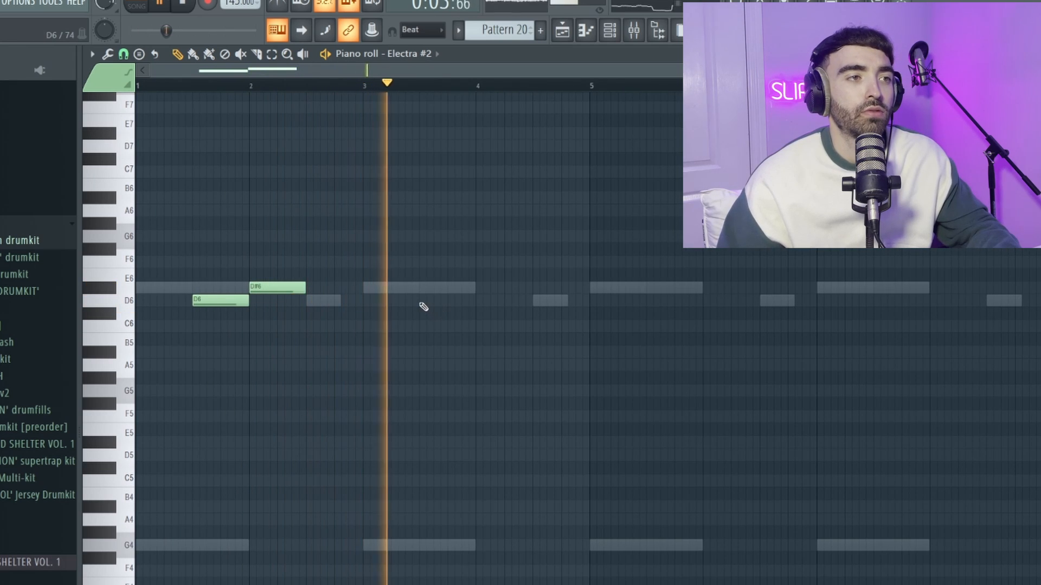
{"action": "left_click", "coordinate": [422, 301]}
{"action": "left_click", "coordinate": [485, 288]}
{"action": "scroll", "coordinate": [596, 330], "scroll_direction": "down", "scroll_amount": 1}
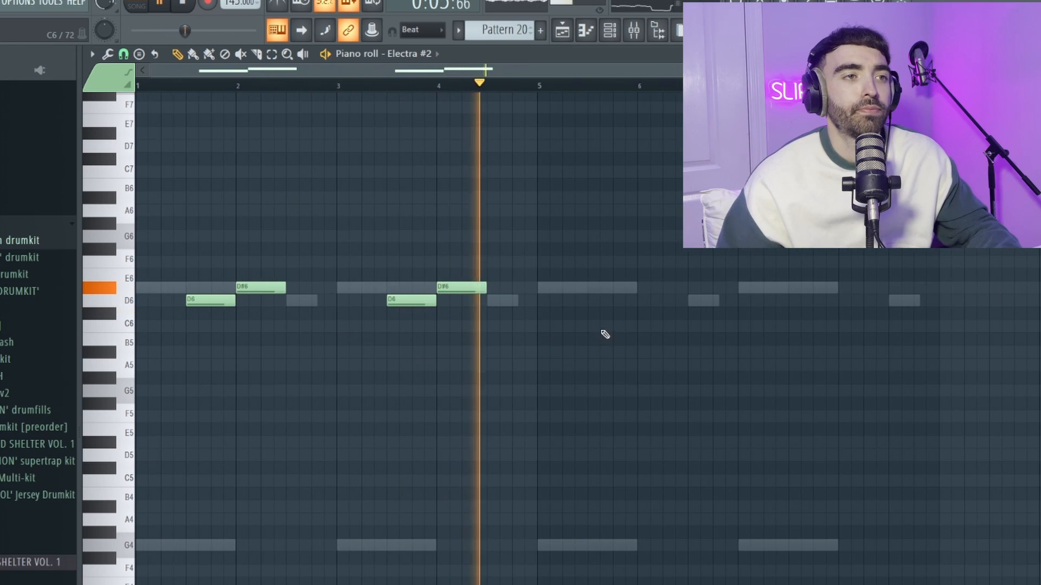
{"action": "left_click", "coordinate": [597, 301]}
{"action": "left_click", "coordinate": [661, 288]}
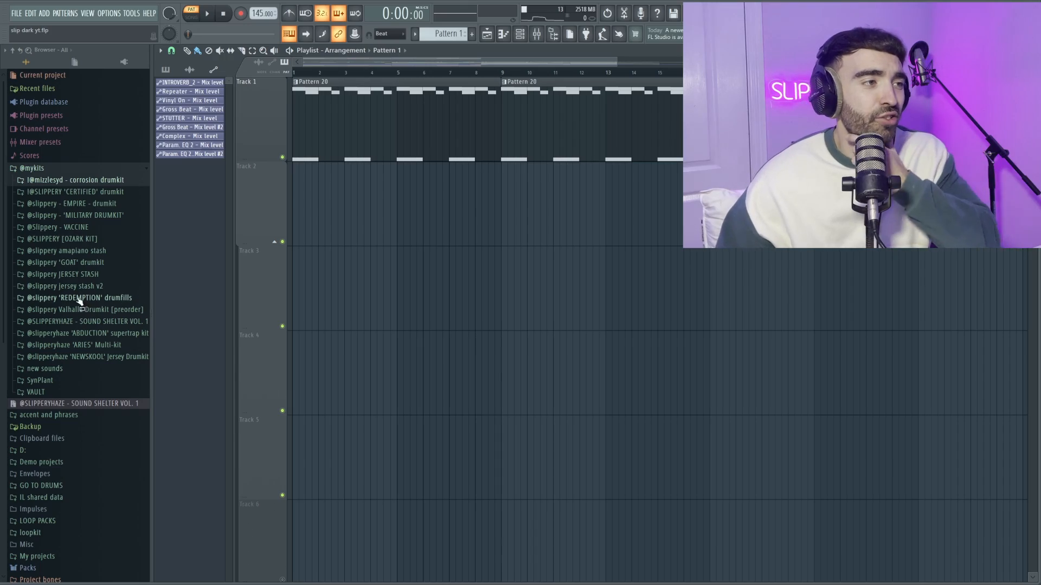
- Add the BENNINGTON accent from the SOUND SHELTER VOL. 1 Accents folder to Track 2 at bar 1 and play the arrangement
{"action": "left_click", "coordinate": [101, 321]}
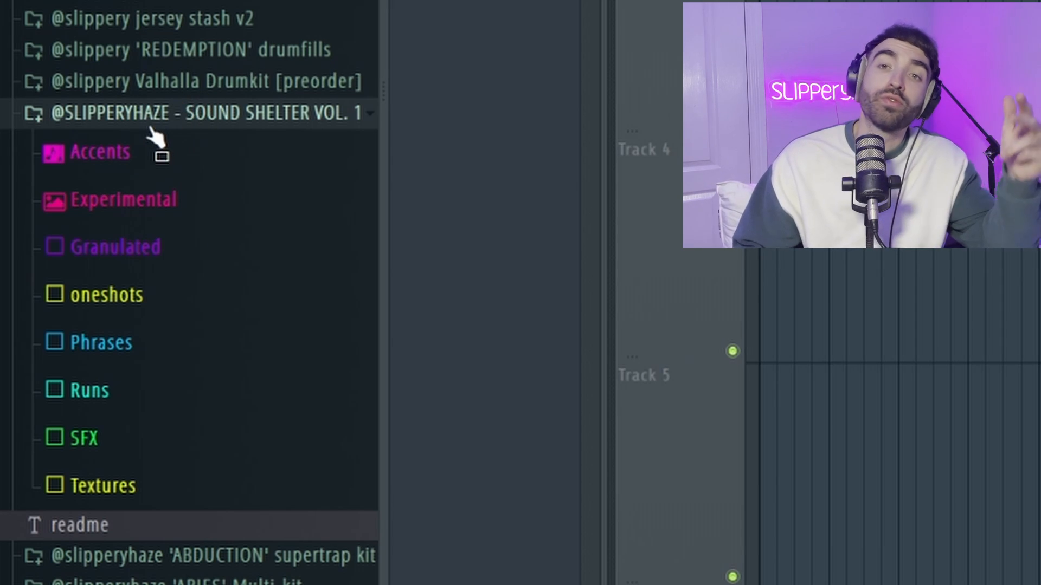
{"action": "left_click", "coordinate": [128, 291]}
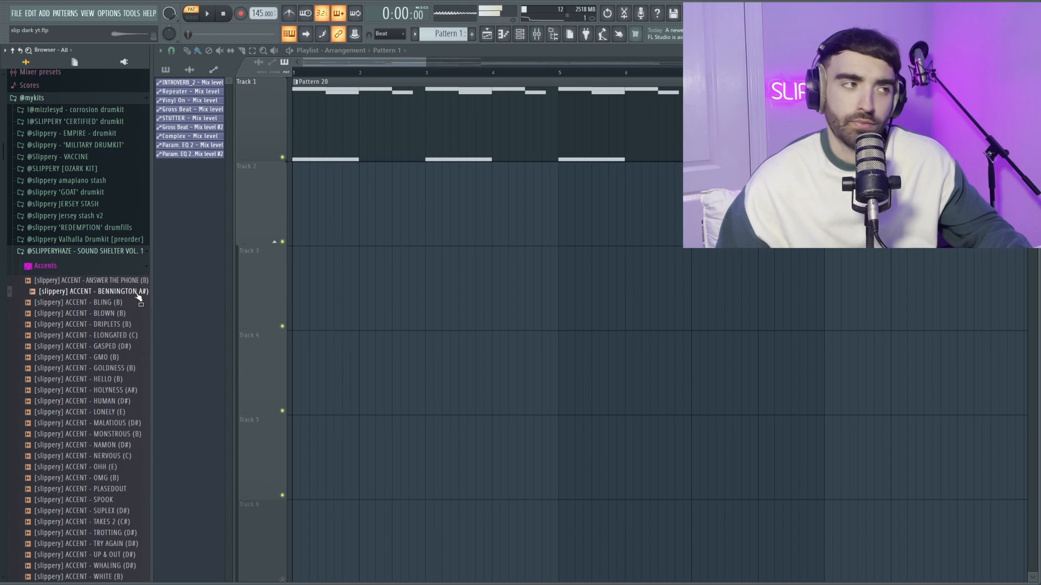
{"action": "left_click_drag", "start_coordinate": [139, 298], "coordinate": [302, 213]}
{"action": "key", "text": "space"}
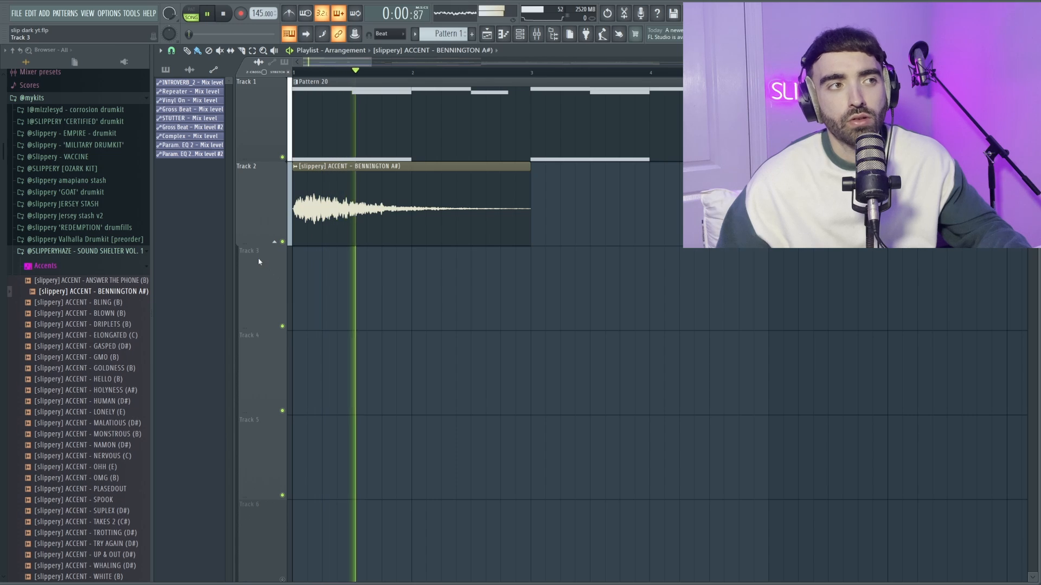
- Undo the last knob tweak and copy the BENNINGTON accent clip on Track 2 to bar 5
{"action": "scroll", "coordinate": [258, 261], "scroll_direction": "up", "scroll_amount": 2}
{"action": "key", "text": "space"}
{"action": "key", "text": "ctrl+z"}
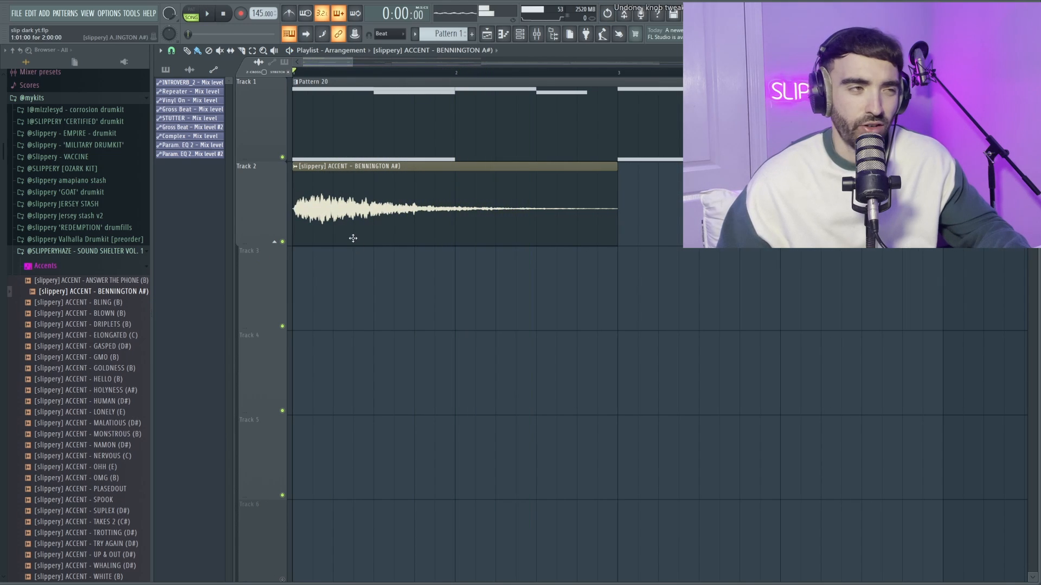
{"action": "scroll", "coordinate": [442, 220], "scroll_direction": "down", "scroll_amount": 2}
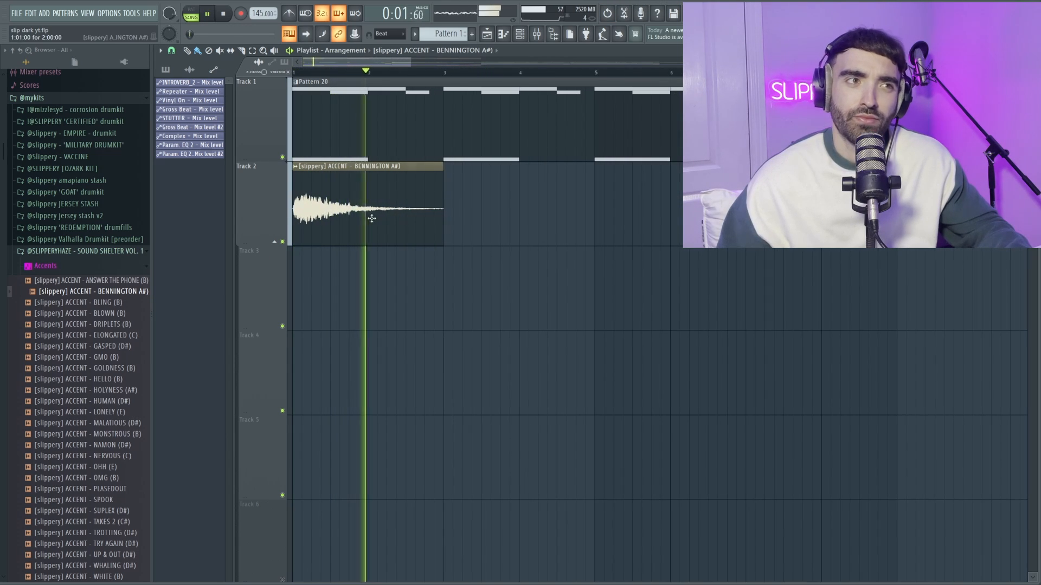
{"action": "left_click_drag", "start_coordinate": [371, 218], "coordinate": [651, 203]}
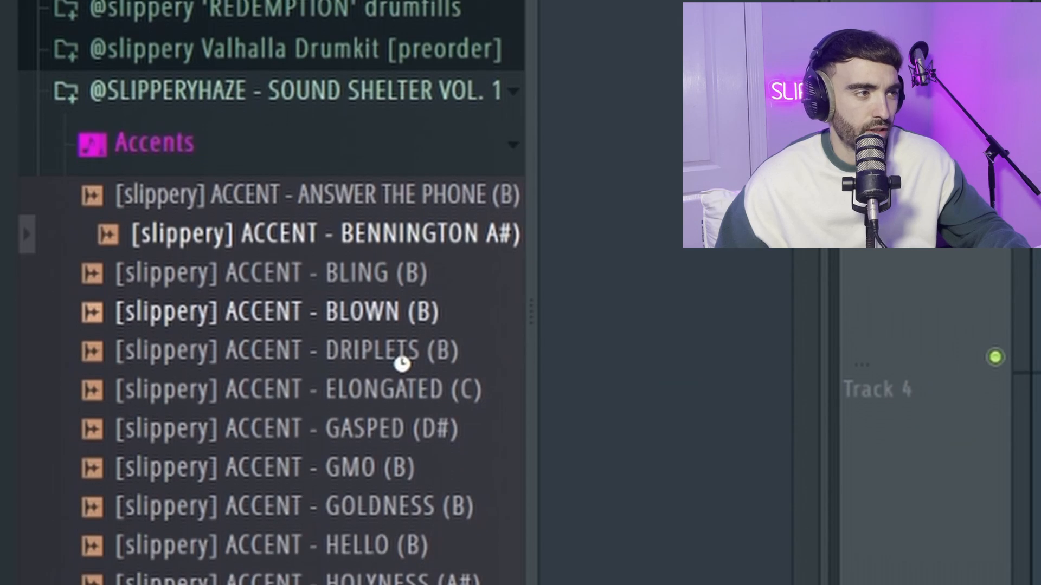
- Audition more accent samples and add ACCENT - GASPED (D#) to Track 3 at bar 1
{"action": "key", "text": "Down"}
{"action": "key", "text": "Down"}
{"action": "key", "text": "Down"}
{"action": "left_click", "coordinate": [398, 348]}
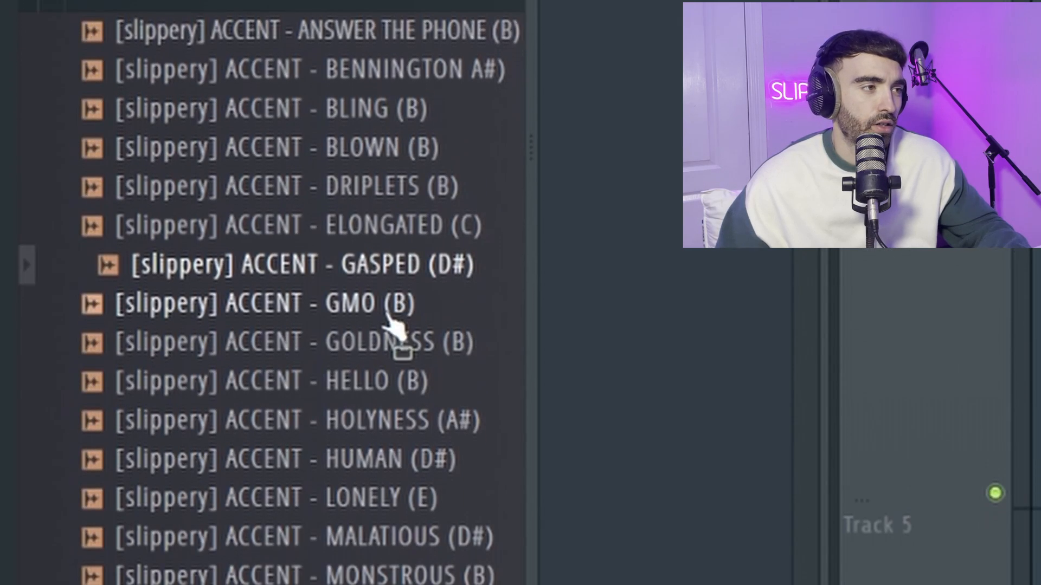
{"action": "left_click", "coordinate": [387, 389]}
{"action": "left_click", "coordinate": [386, 348]}
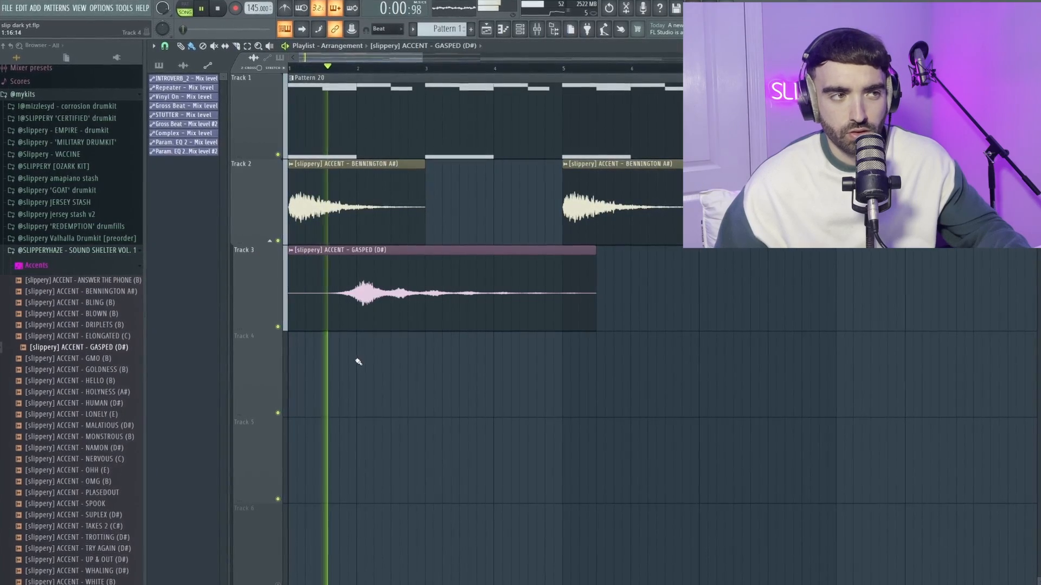
- Repeat the GASPED accent clip on Track 3 at bars 5, 9 and 13
{"action": "scroll", "coordinate": [370, 330], "scroll_direction": "down", "scroll_amount": 4}
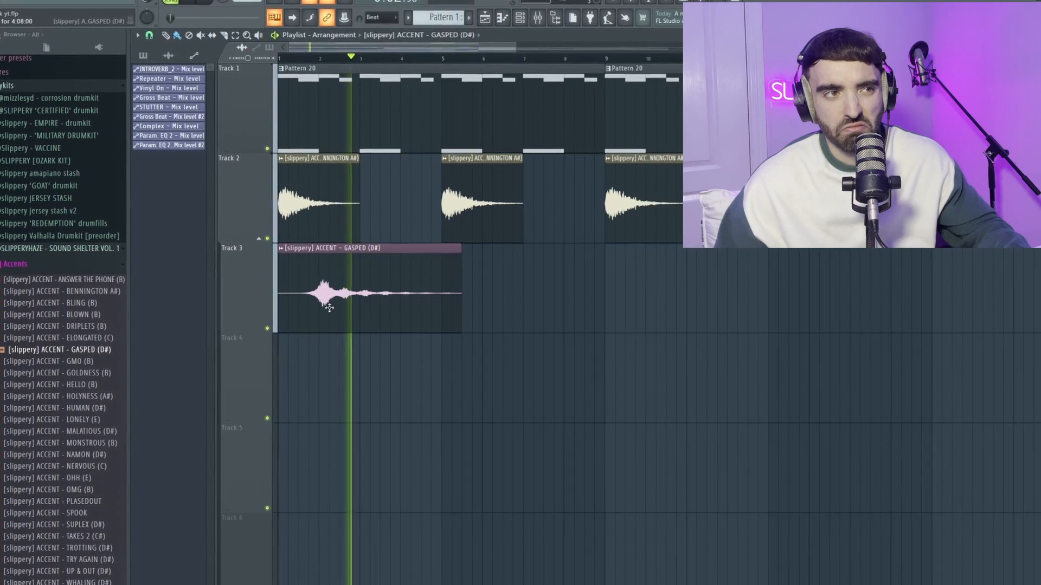
{"action": "left_click_drag", "start_coordinate": [314, 300], "coordinate": [473, 297]}
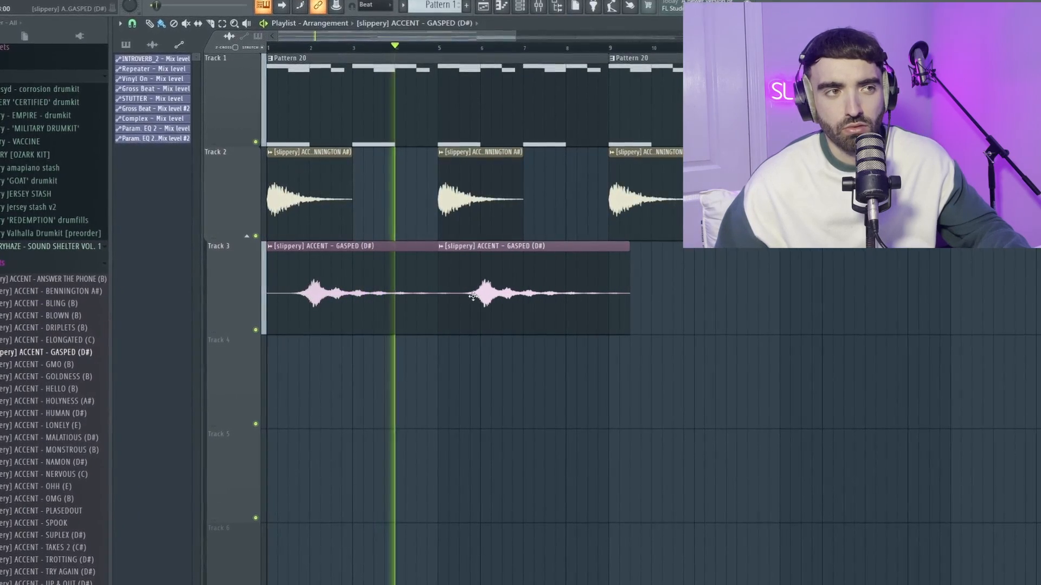
{"action": "left_click_drag", "start_coordinate": [543, 296], "coordinate": [667, 288]}
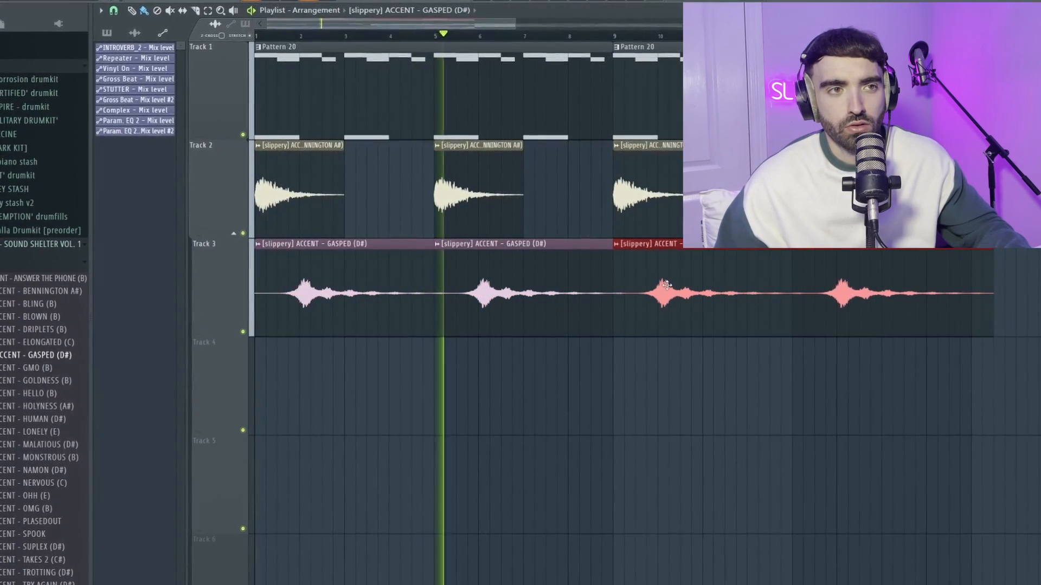
{"action": "left_click", "coordinate": [690, 363], "text": "ctrl"}
{"action": "scroll", "coordinate": [688, 362], "scroll_direction": "down", "scroll_amount": 3}
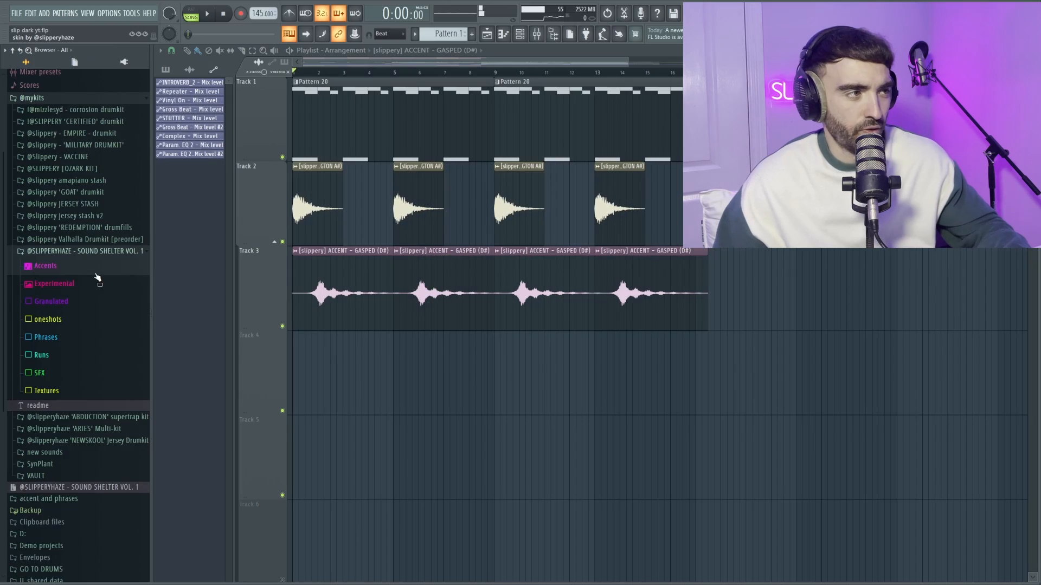
- Add TEXTURES - VIETNAM (A#) from the Textures folder to Track 4 at bar 1
{"action": "scroll", "coordinate": [98, 281], "scroll_direction": "down", "scroll_amount": 3}
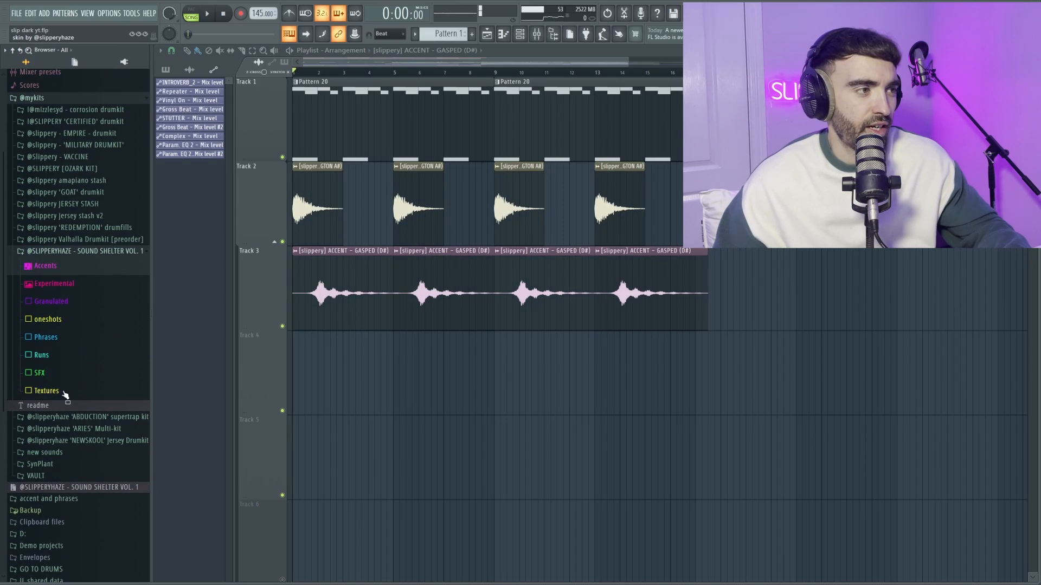
{"action": "left_click", "coordinate": [64, 392]}
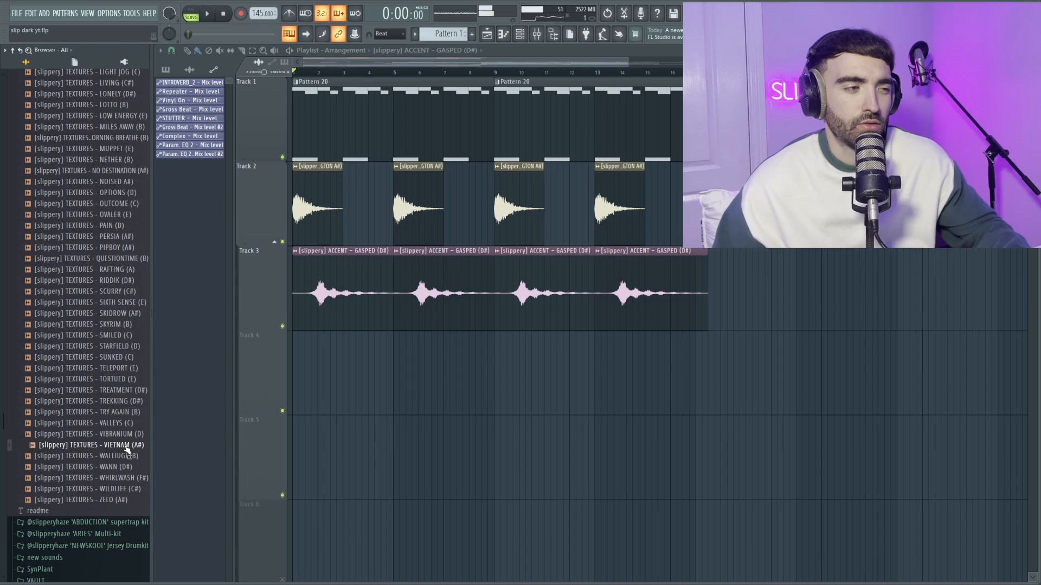
{"action": "left_click_drag", "start_coordinate": [127, 449], "coordinate": [339, 381]}
{"action": "left_click_drag", "start_coordinate": [339, 382], "coordinate": [296, 381]}
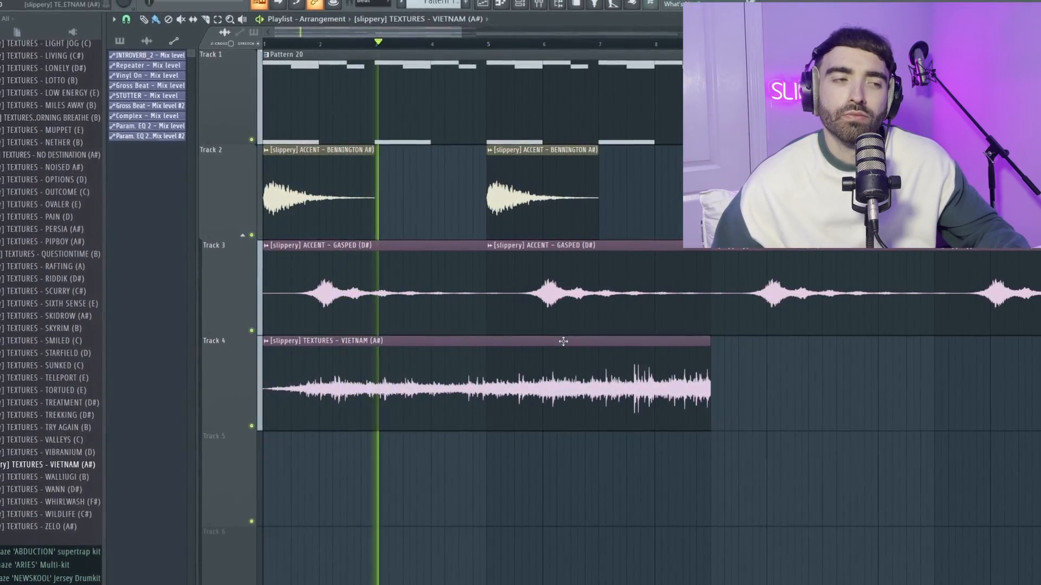
- Duplicate the VIETNAM texture clip on Track 4 to start again at bar 9
{"action": "scroll", "coordinate": [571, 340], "scroll_direction": "down", "scroll_amount": 2}
{"action": "left_click_drag", "start_coordinate": [632, 371], "coordinate": [564, 364]}
{"action": "key", "text": "ctrl+b"}
{"action": "scroll", "coordinate": [564, 358], "scroll_direction": "down", "scroll_amount": 1}
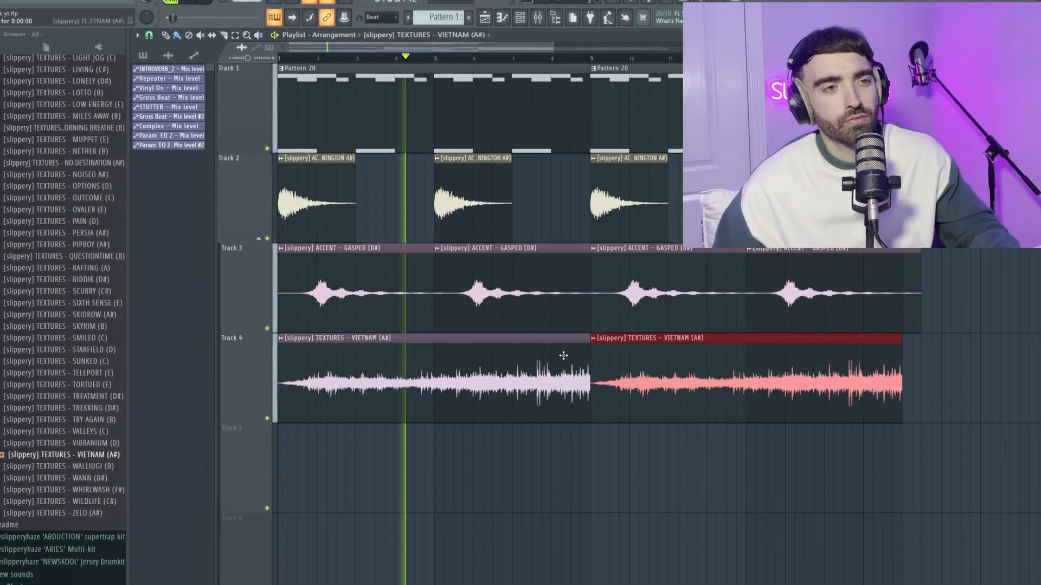
{"action": "scroll", "coordinate": [563, 355], "scroll_direction": "down", "scroll_amount": 2}
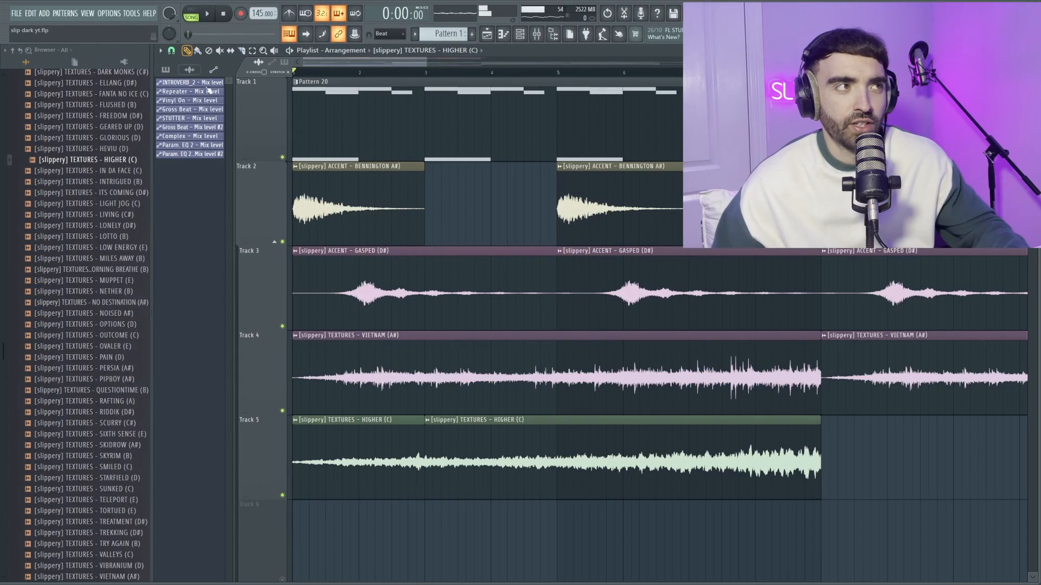
- Delete the long second HIGHER (C) clip on Track 5 and repeat the two-bar first clip across 16 bars
{"action": "scroll", "coordinate": [474, 490], "scroll_direction": "down", "scroll_amount": 3}
{"action": "right_click", "coordinate": [474, 492]}
{"action": "left_click_drag", "start_coordinate": [415, 493], "coordinate": [309, 453]}
{"action": "key", "text": "ctrl+b"}
{"action": "key", "text": "ctrl+b"}
{"action": "key", "text": "ctrl+b"}
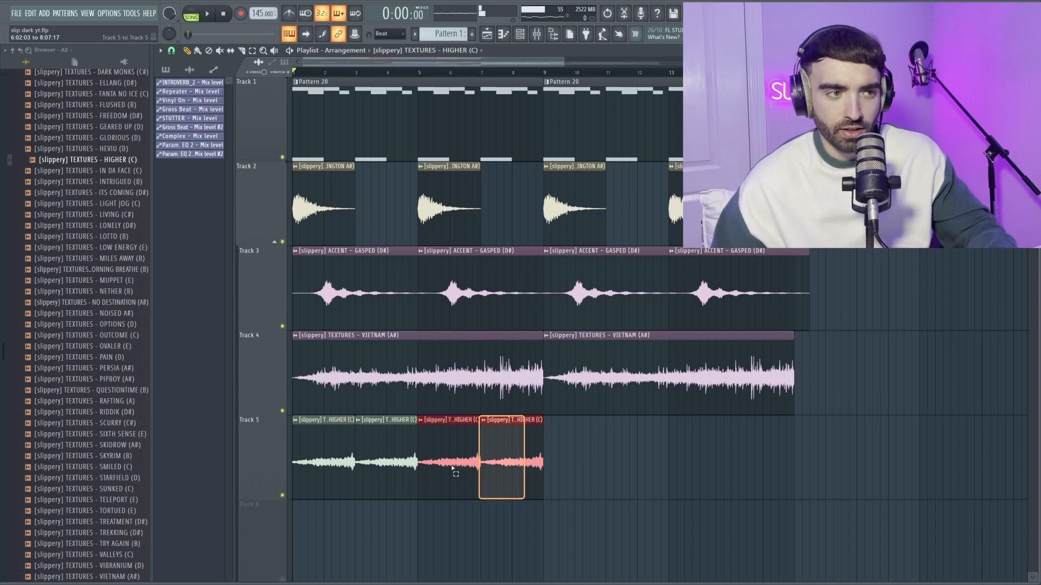
{"action": "left_click_drag", "start_coordinate": [451, 467], "coordinate": [326, 452]}
{"action": "key", "text": "ctrl+b"}
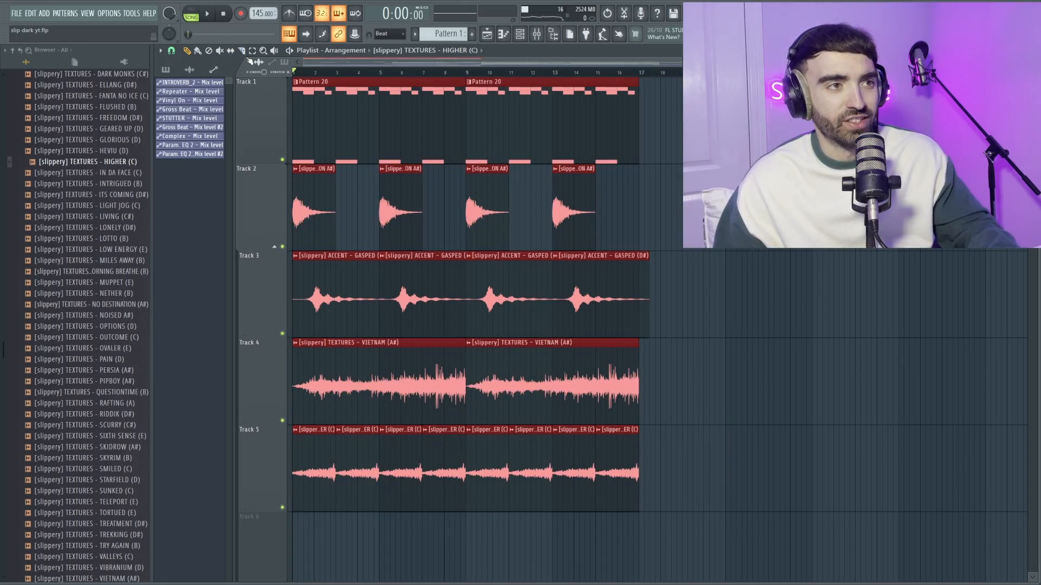
- Consolidate the selected playlist clips into one audio clip and adjust the Kickstart 2 mix on it during playback
{"action": "key", "text": "ctrl+alt+c"}
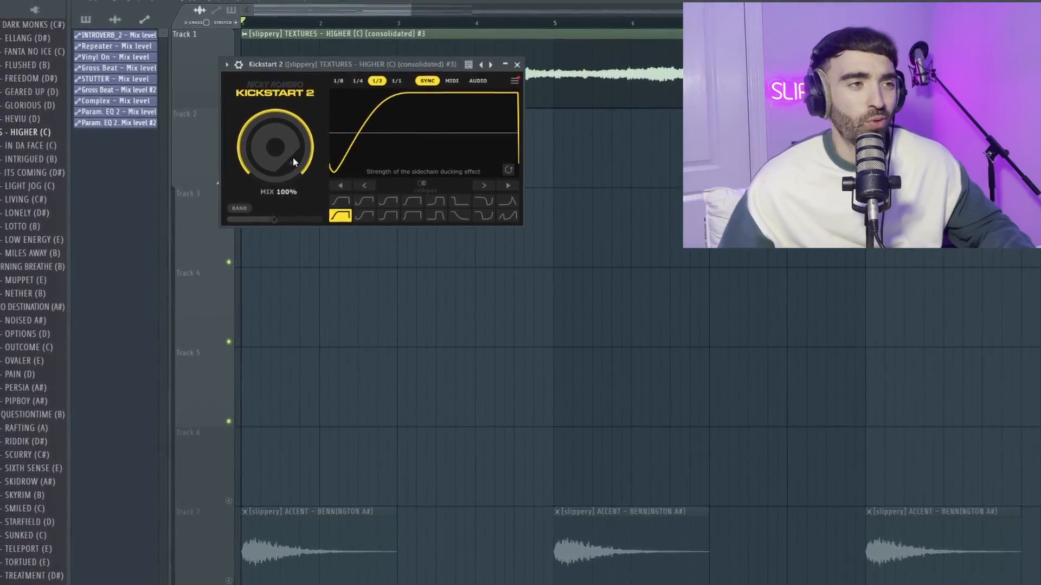
{"action": "left_click_drag", "start_coordinate": [334, 62], "coordinate": [375, 153]}
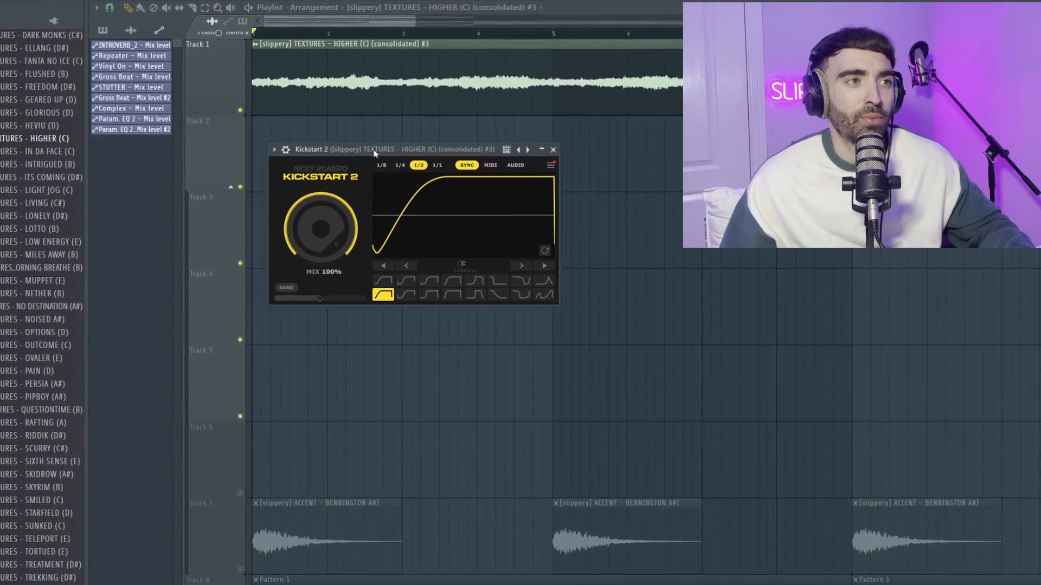
{"action": "key", "text": "space"}
{"action": "left_click_drag", "start_coordinate": [335, 226], "coordinate": [335, 238]}
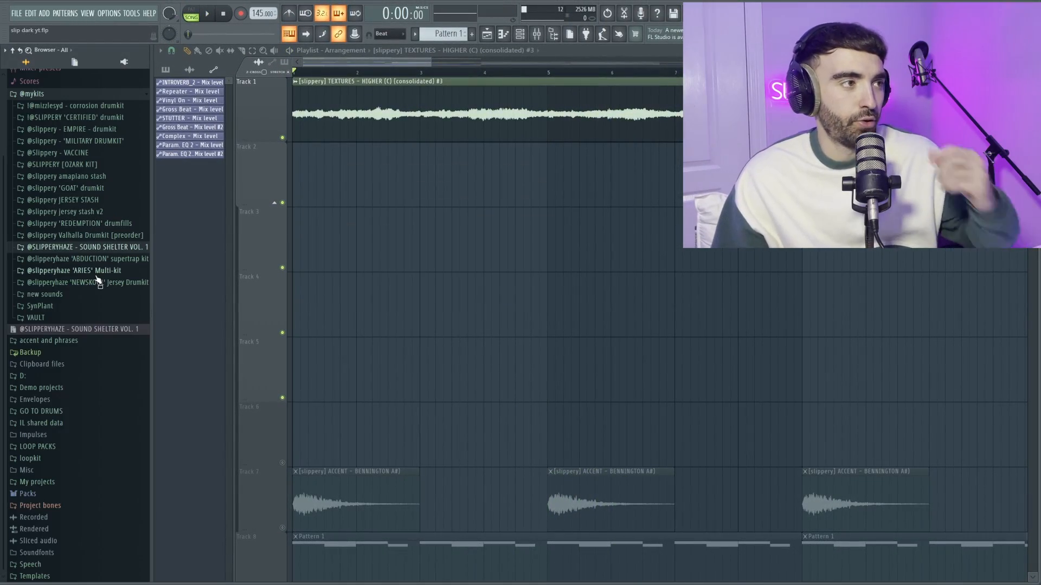
- Open the Piano folder of the WARZONE oneshot kit in the 'ARIES' Multi-kit to pick a piano sample
{"action": "left_click", "coordinate": [96, 269]}
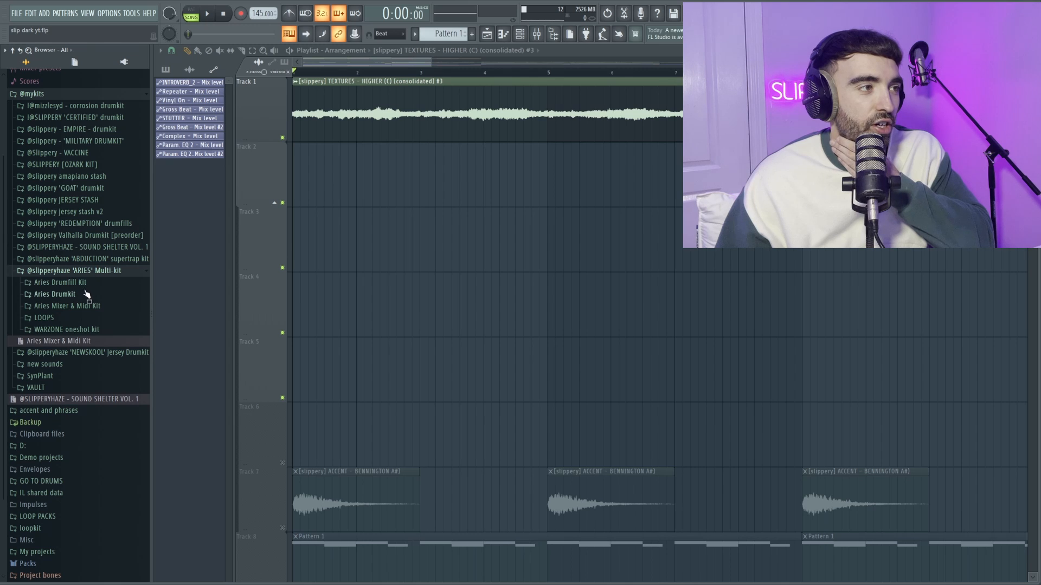
{"action": "left_click", "coordinate": [77, 329]}
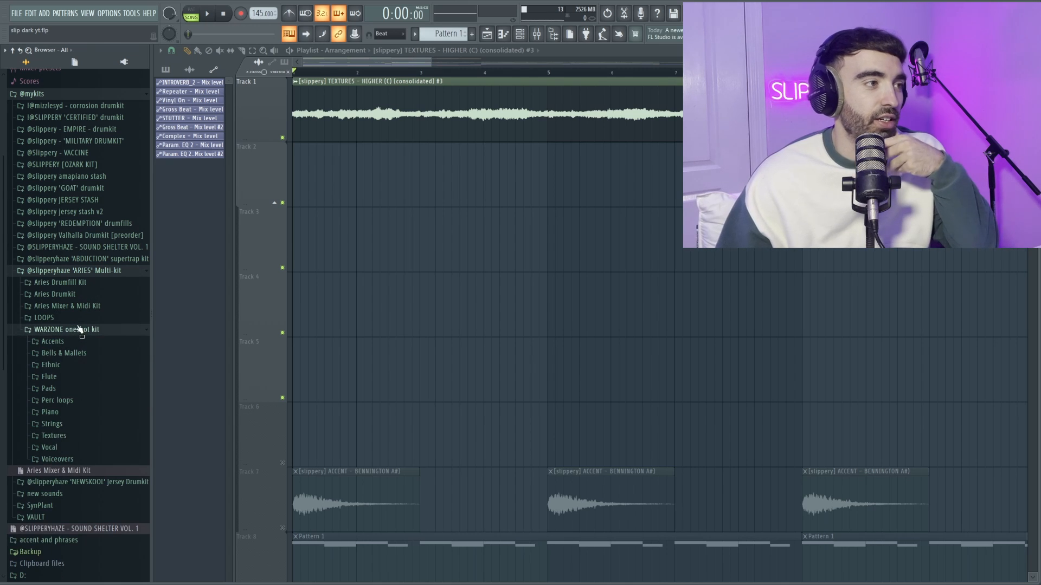
{"action": "left_click", "coordinate": [50, 412]}
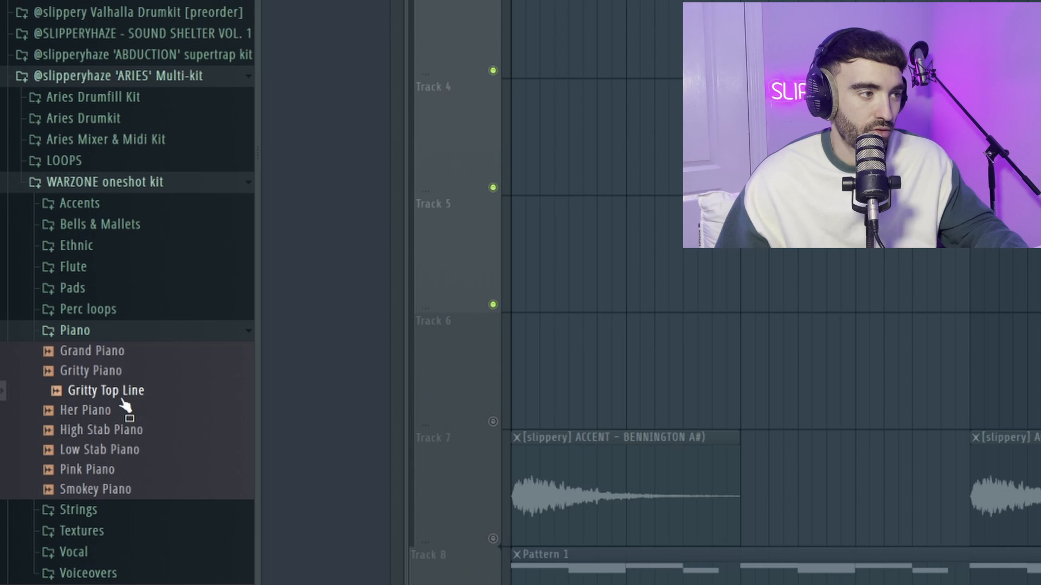
- Play back the arrangement and extend the Pattern 3 clip on Track 2 to the end of bar 8
{"action": "key", "text": "space"}
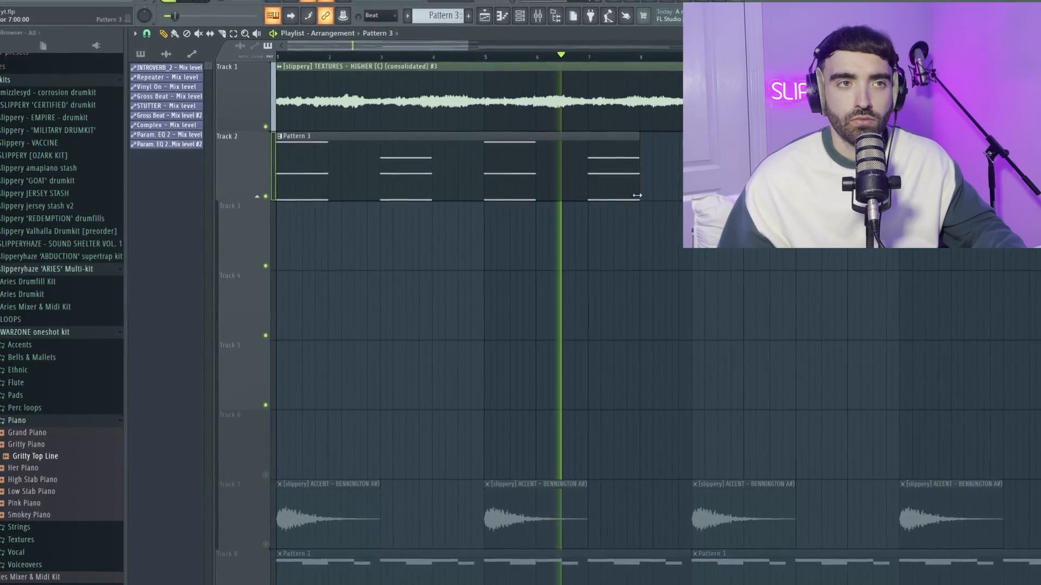
{"action": "left_click_drag", "start_coordinate": [636, 195], "coordinate": [689, 189]}
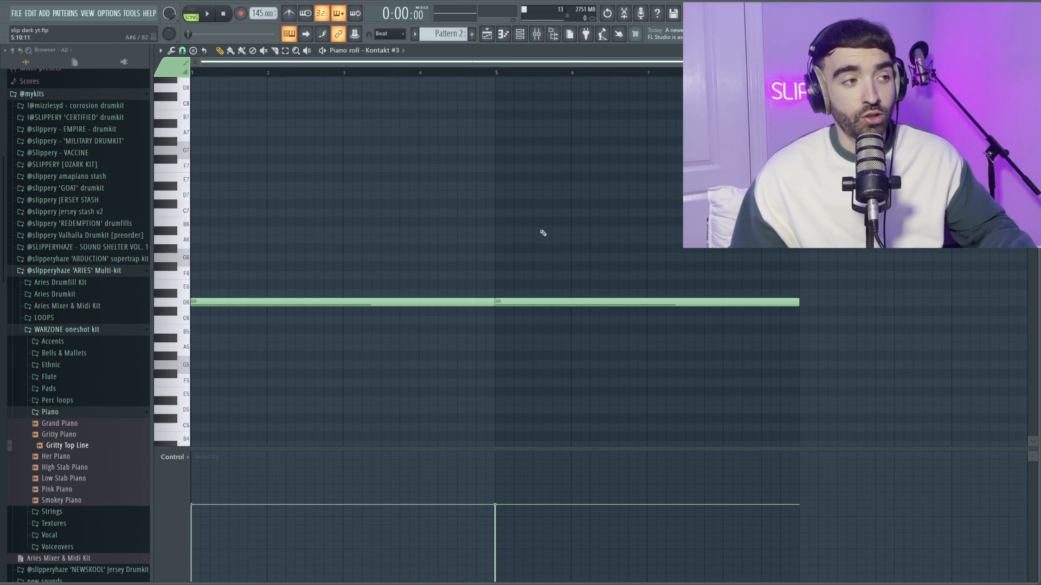
- Audition the Kontakt #3 notes with Fruity Stereo Enhancer, ValhallaVintageVerb and PanCake2 open on their mixer insert
{"action": "key", "text": "ctrl+a"}
{"action": "right_click", "coordinate": [476, 172]}
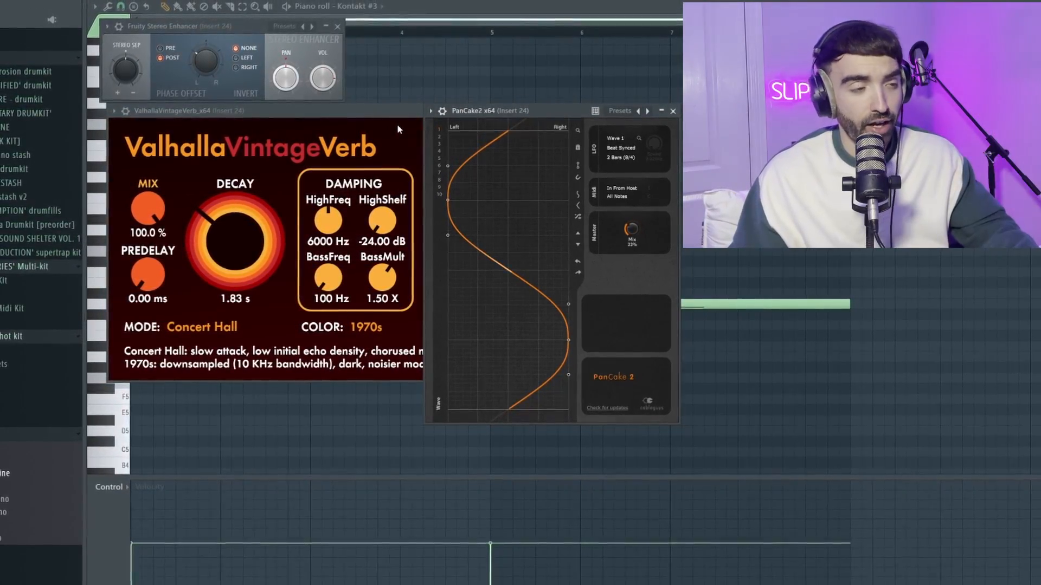
{"action": "key", "text": "space"}
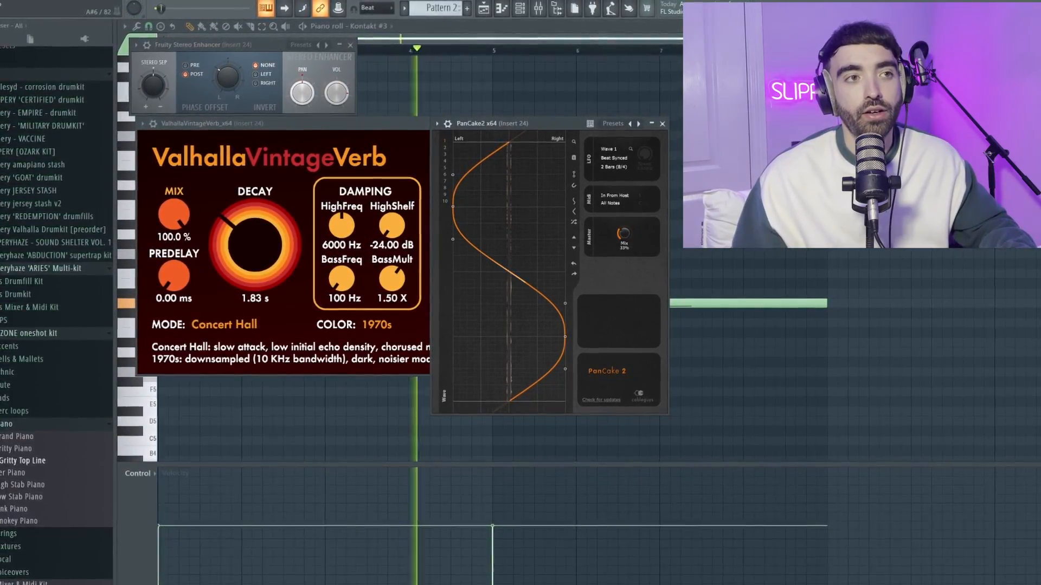
{"action": "key", "text": "F7"}
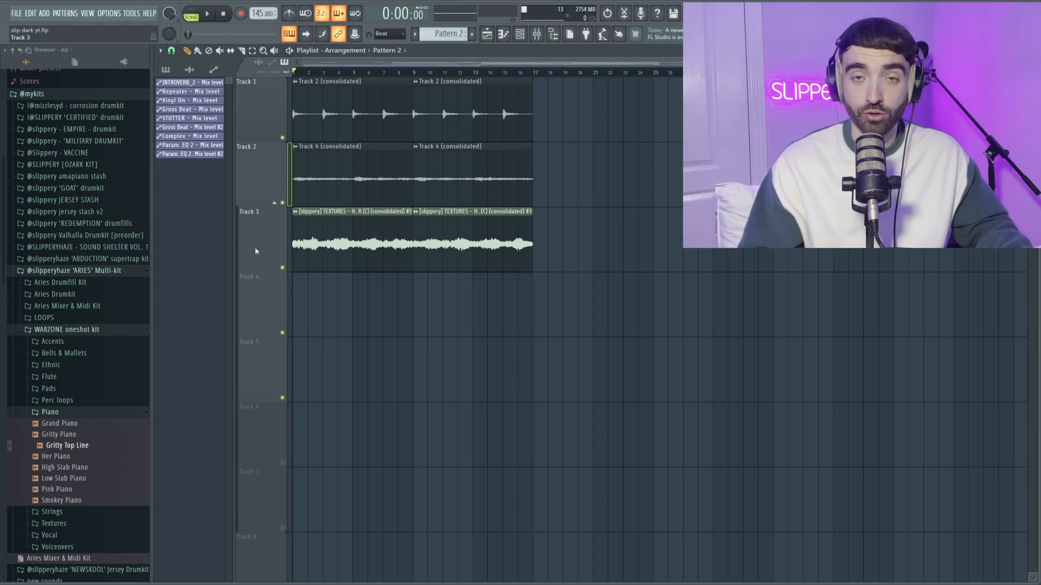
{"action": "left_click", "coordinate": [115, 271]}
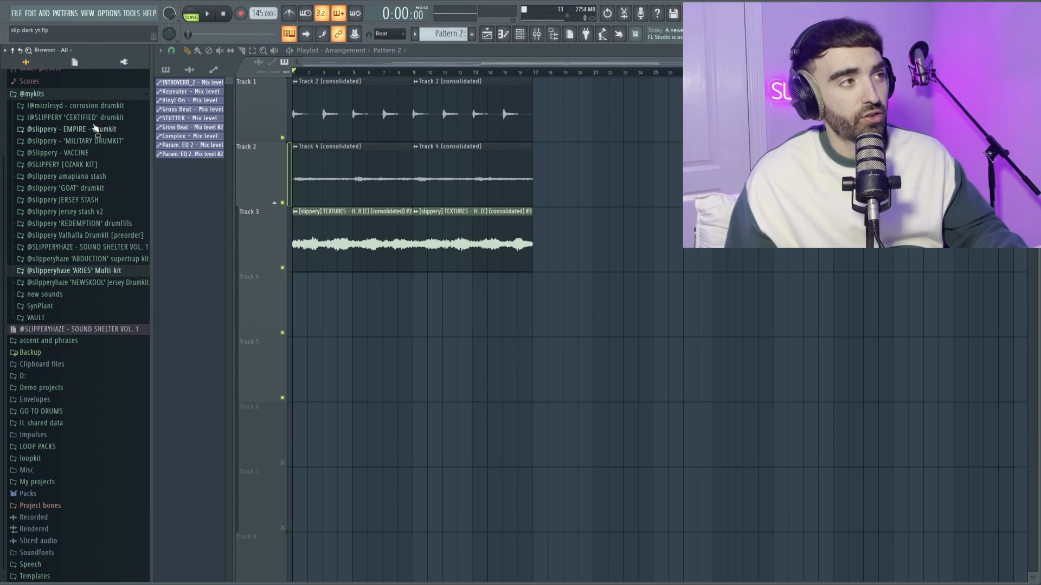
{"action": "left_click", "coordinate": [94, 110]}
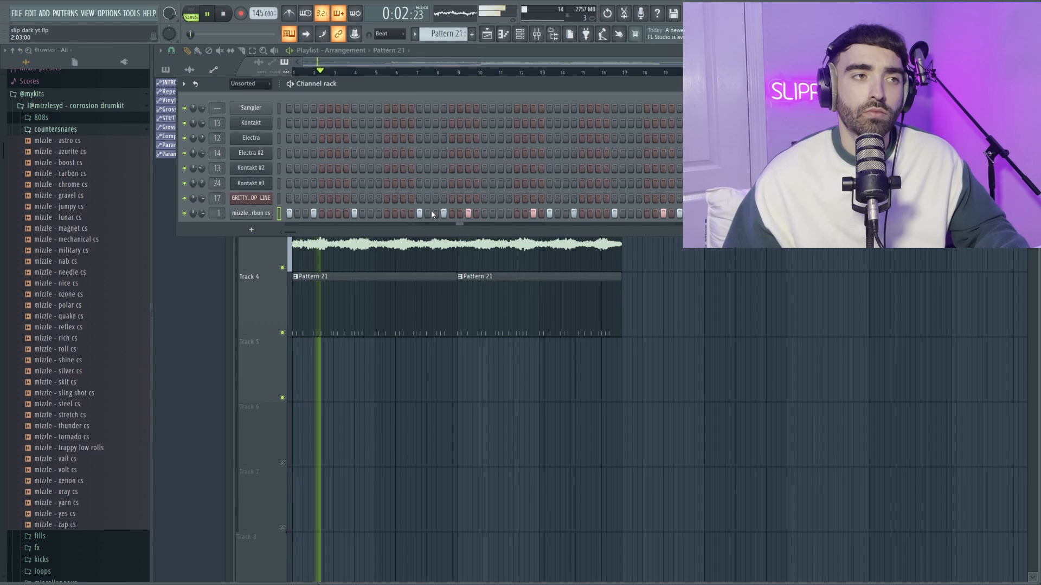
{"action": "right_click", "coordinate": [277, 217]}
{"action": "left_click", "coordinate": [290, 216]}
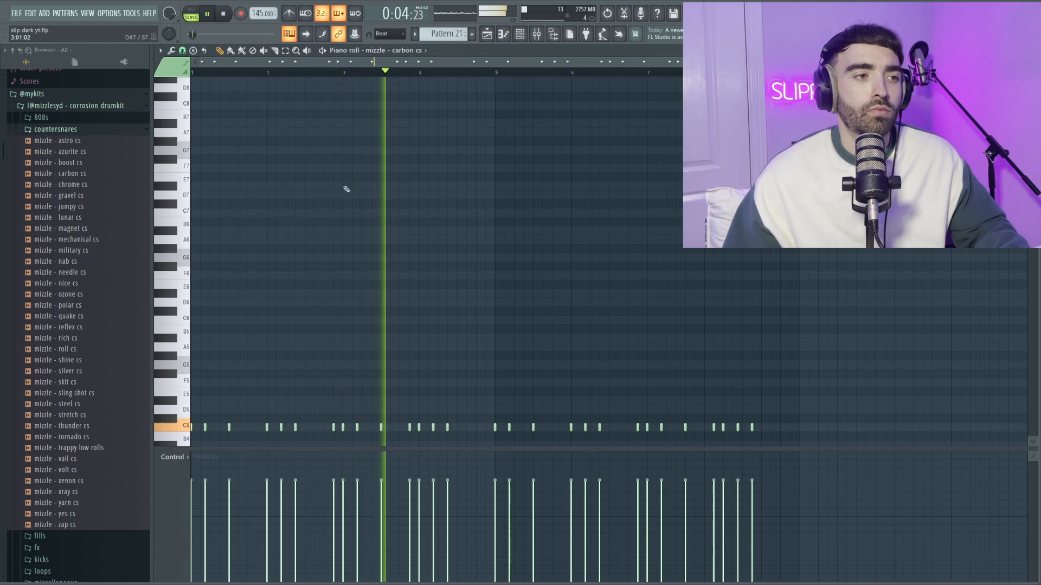
{"action": "scroll", "coordinate": [454, 193], "scroll_direction": "down", "scroll_amount": 2}
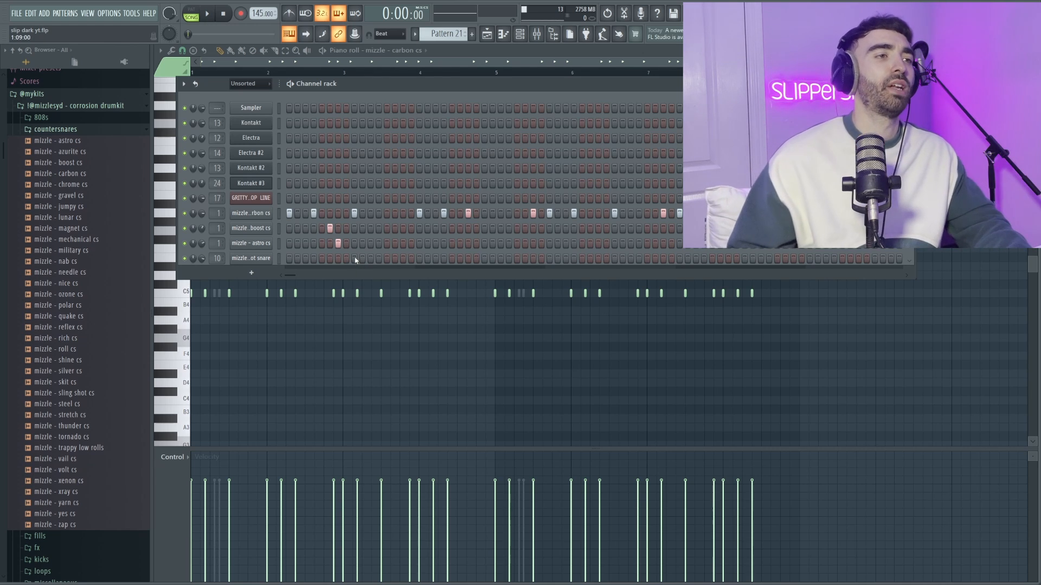
- Add a riot snare hit on step 9 of Pattern 21 and check it against playback
{"action": "left_click", "coordinate": [354, 259]}
{"action": "key", "text": "space"}
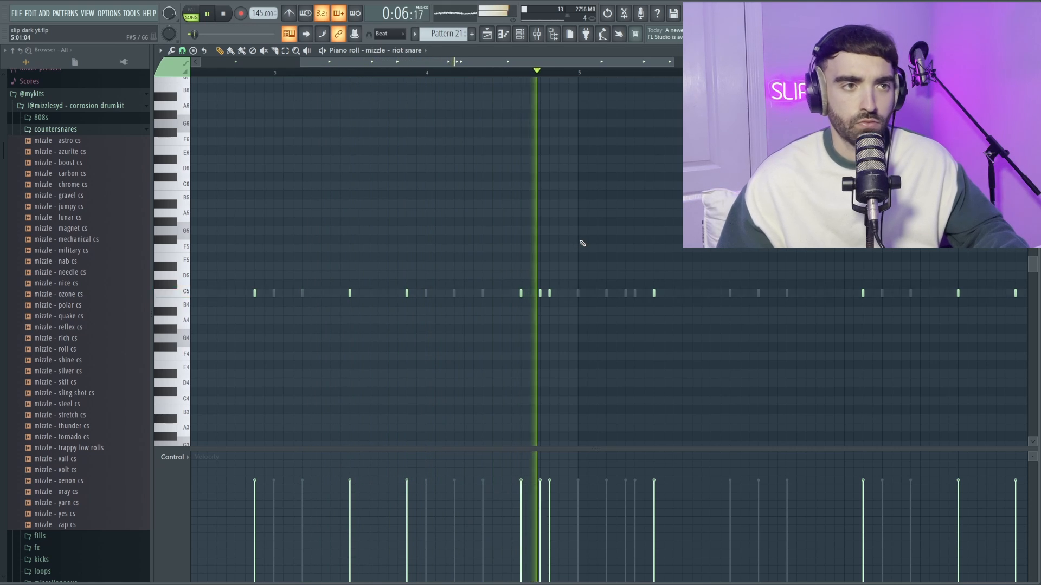
{"action": "scroll", "coordinate": [582, 244], "scroll_direction": "down", "scroll_amount": 5}
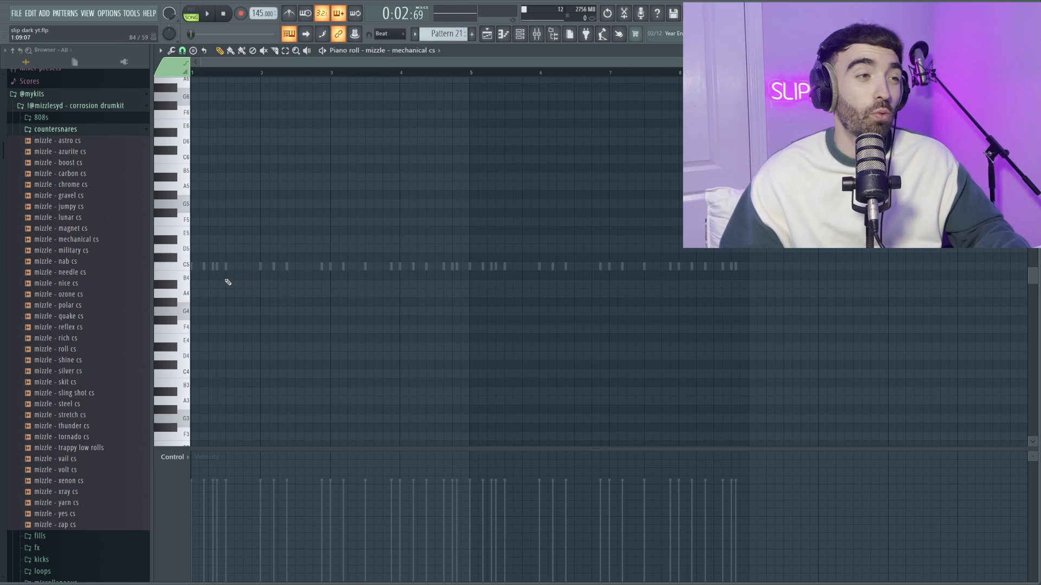
- Open the channel settings of mizzle - mechanical cs and enable its volume envelope
{"action": "scroll", "coordinate": [216, 249], "scroll_direction": "up", "scroll_amount": 4}
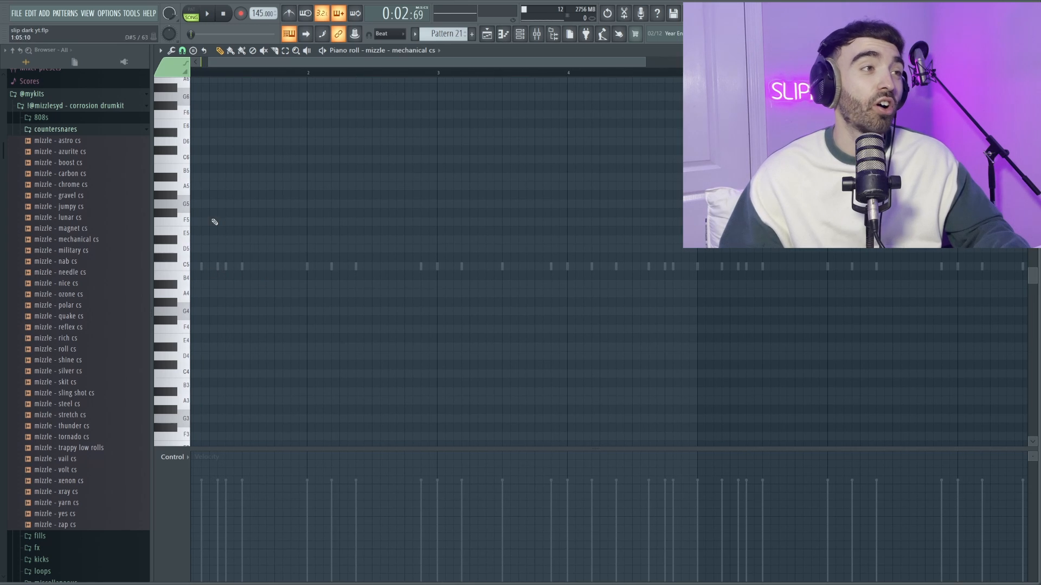
{"action": "left_click", "coordinate": [521, 35]}
{"action": "left_click", "coordinate": [250, 193]}
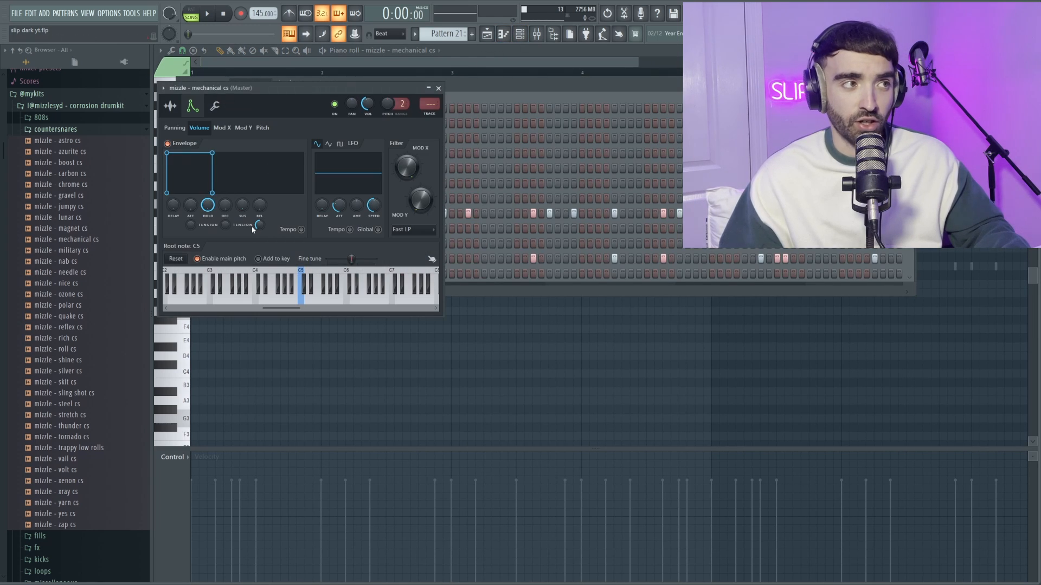
{"action": "right_click", "coordinate": [489, 385]}
- Draw a C5 mechanical cs note in bar 2 and resize it to run six steps from step 9
{"action": "scroll", "coordinate": [203, 284], "scroll_direction": "up", "scroll_amount": 2}
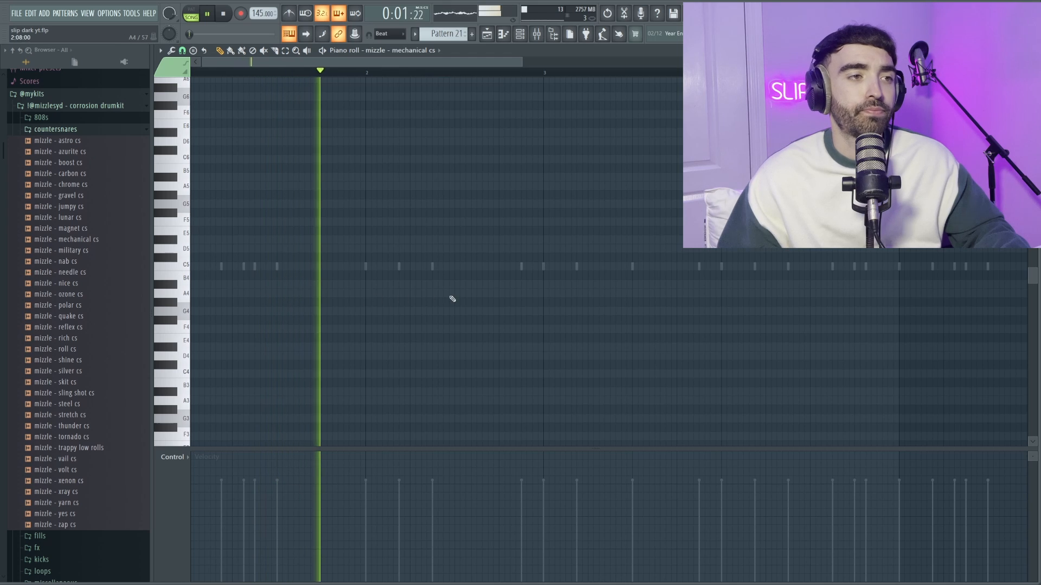
{"action": "left_click", "coordinate": [464, 267]}
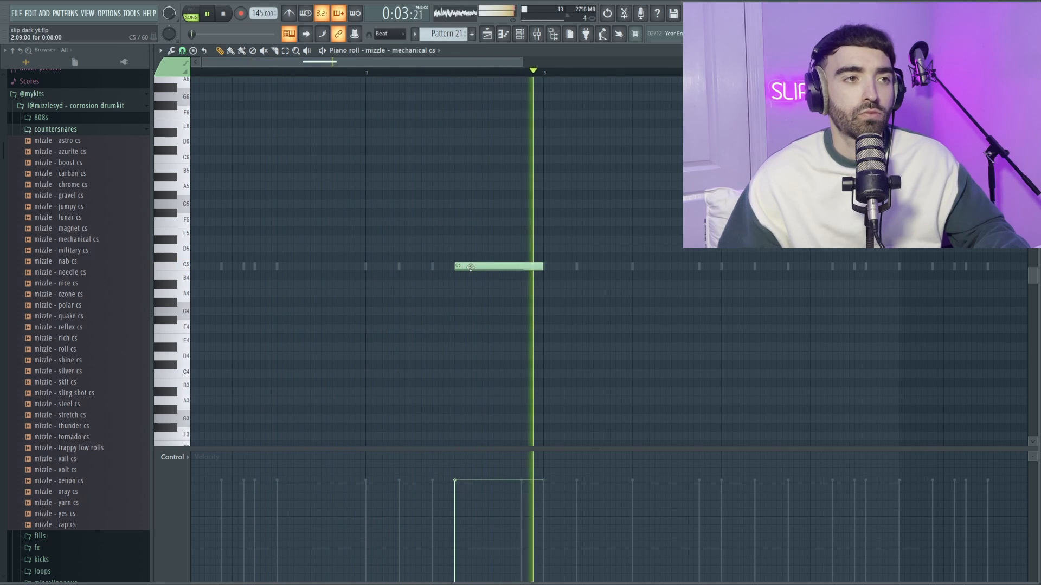
{"action": "left_click_drag", "start_coordinate": [543, 266], "coordinate": [522, 267]}
{"action": "key", "text": "space"}
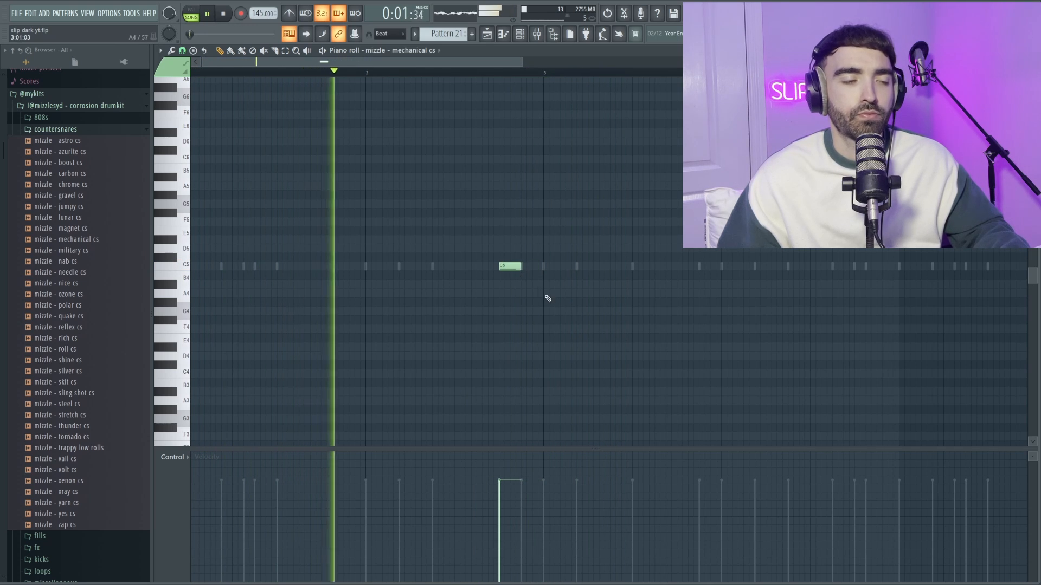
{"action": "scroll", "coordinate": [546, 298], "scroll_direction": "up", "scroll_amount": 2}
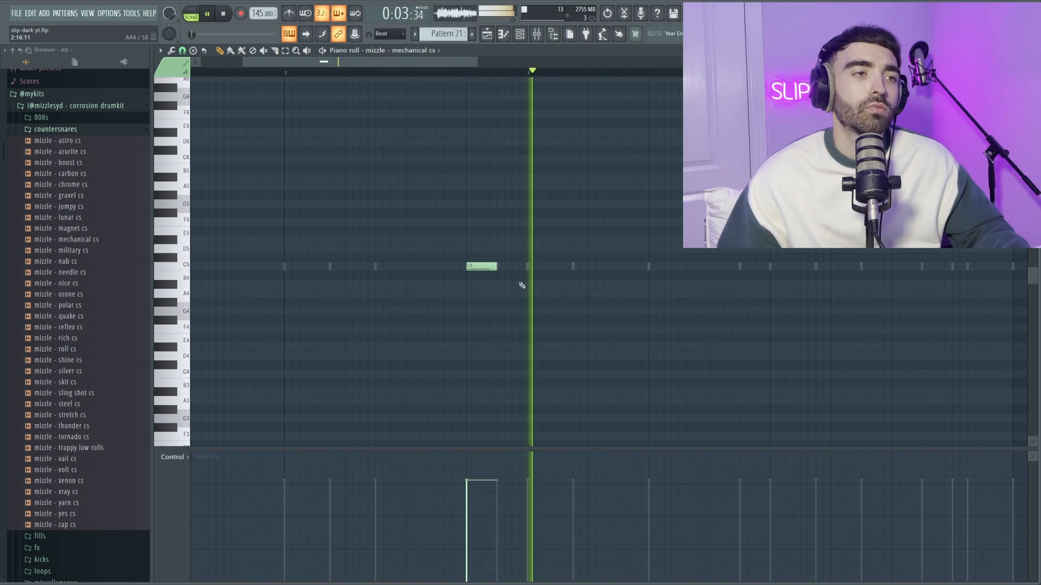
{"action": "left_click_drag", "start_coordinate": [467, 267], "coordinate": [406, 267]}
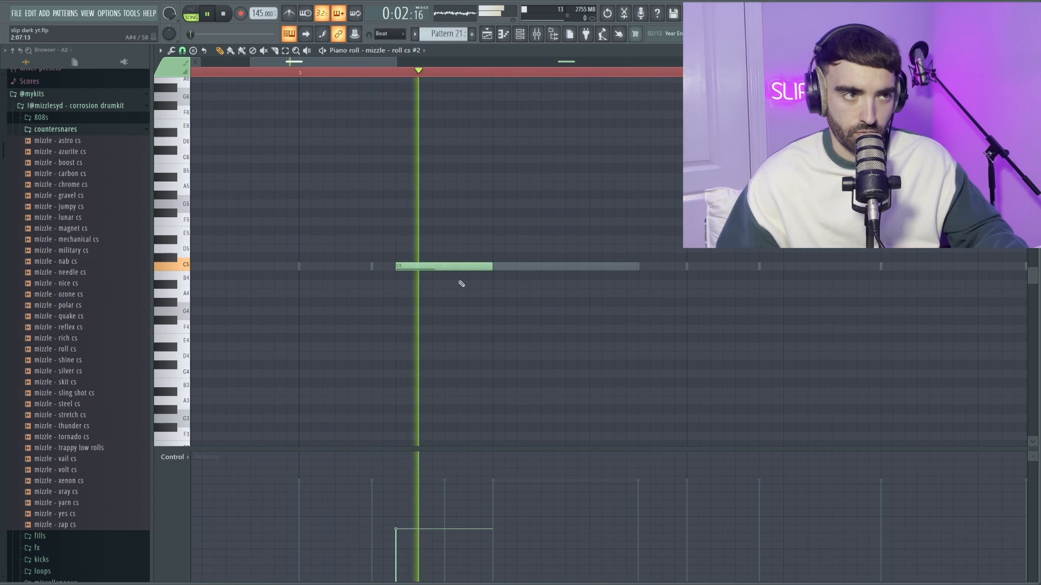
- Select the C5 roll cs #2 note in bar 2 and adjust its velocity while auditioning the loop
{"action": "key", "text": "space"}
{"action": "left_click_drag", "start_coordinate": [478, 276], "coordinate": [402, 244]}
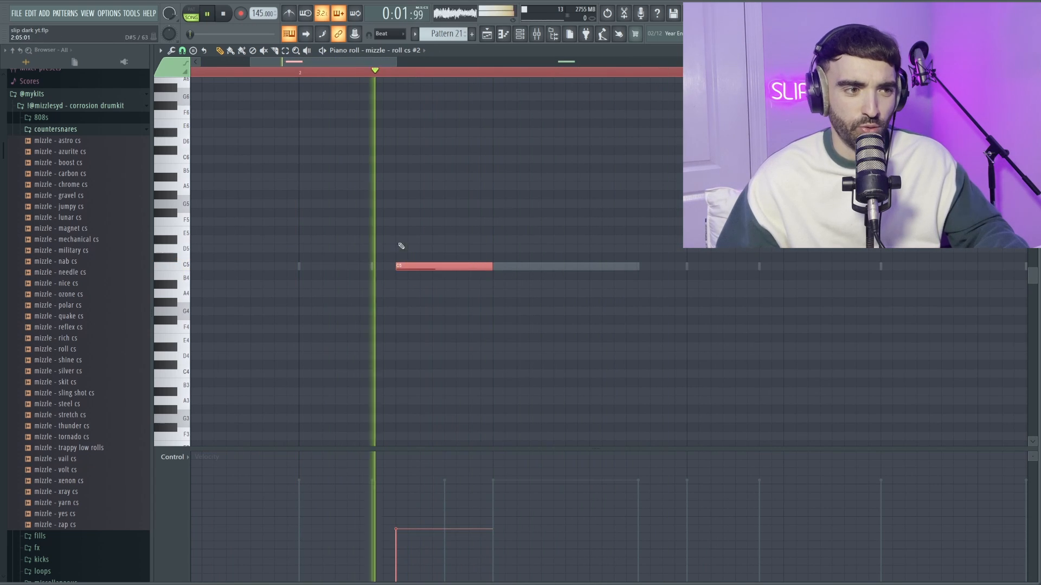
{"action": "scroll", "coordinate": [413, 246], "scroll_direction": "up", "scroll_amount": 9}
{"action": "key", "text": "space"}
{"action": "key", "text": "space"}
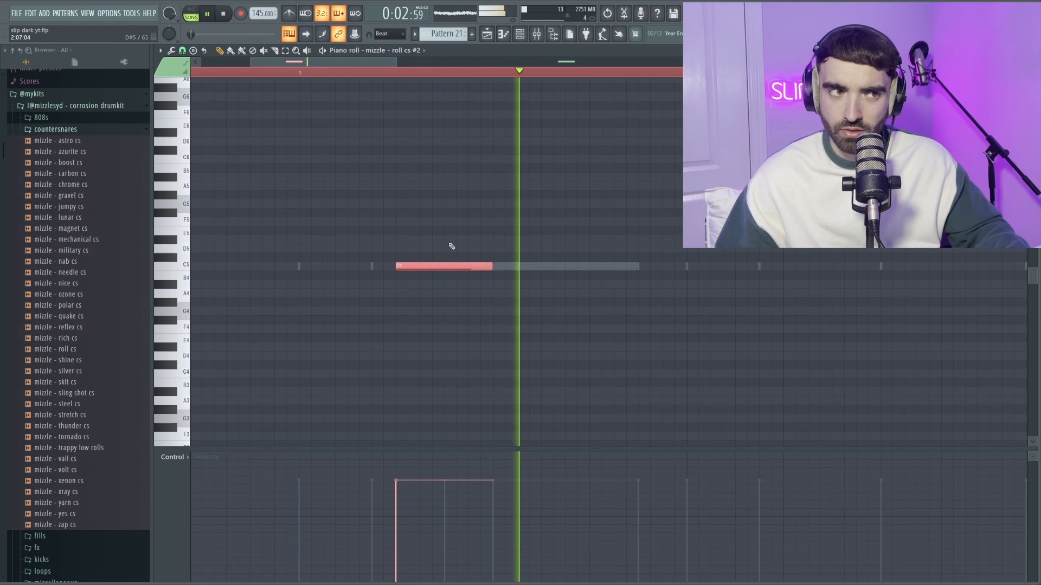
{"action": "key", "text": "space"}
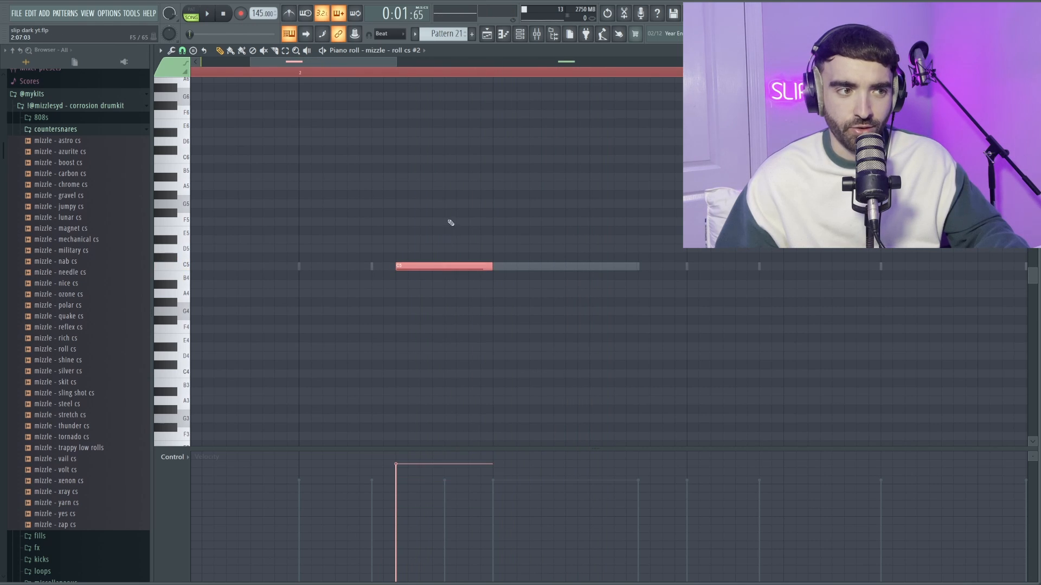
{"action": "key", "text": "space"}
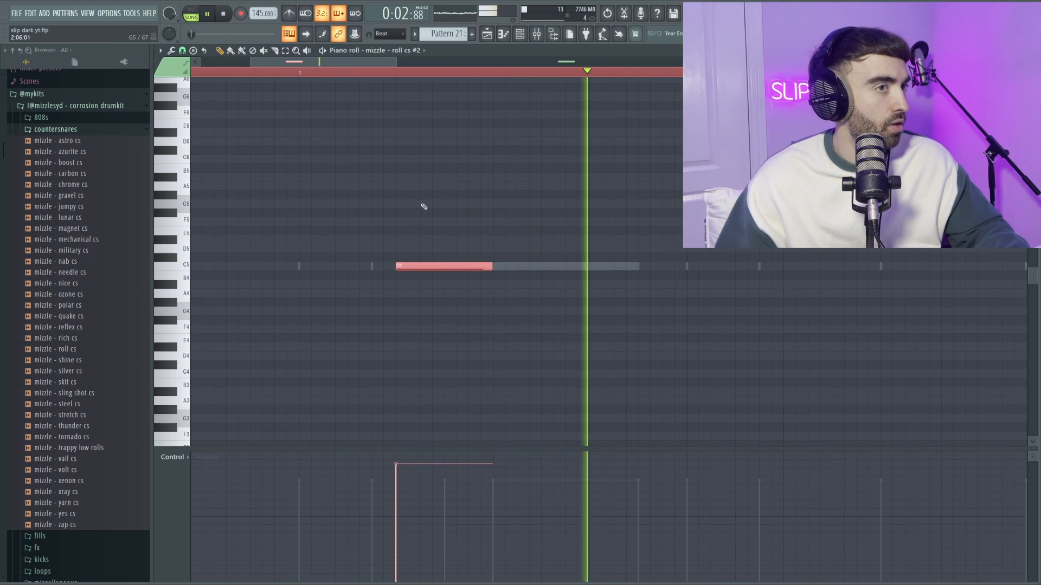
{"action": "scroll", "coordinate": [424, 208], "scroll_direction": "down", "scroll_amount": 5}
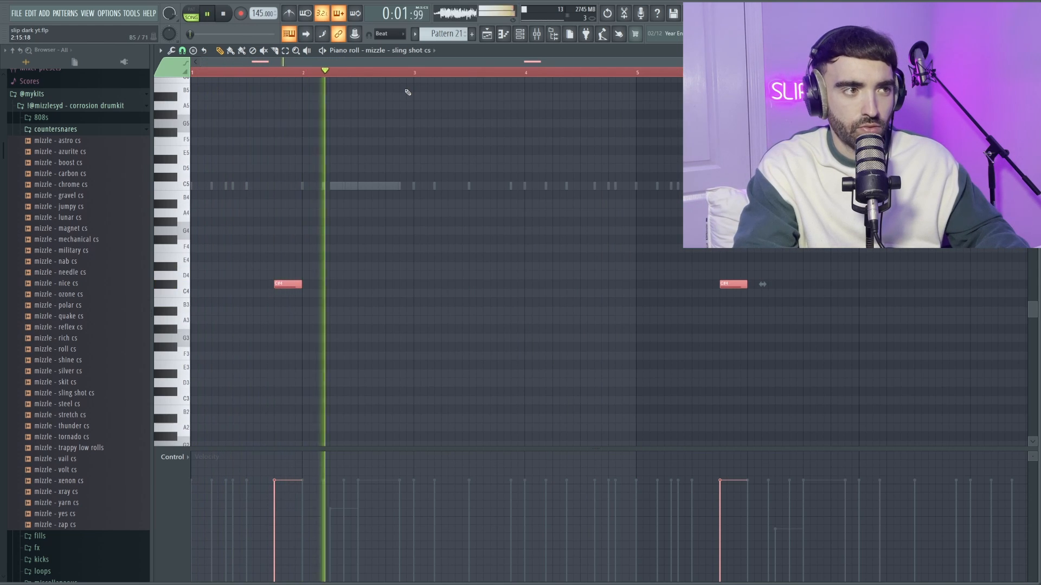
- Lower the sling shot cs notes to C4 and add a one-step slide note to C5 at step 13 of bar 1
{"action": "key", "text": "space"}
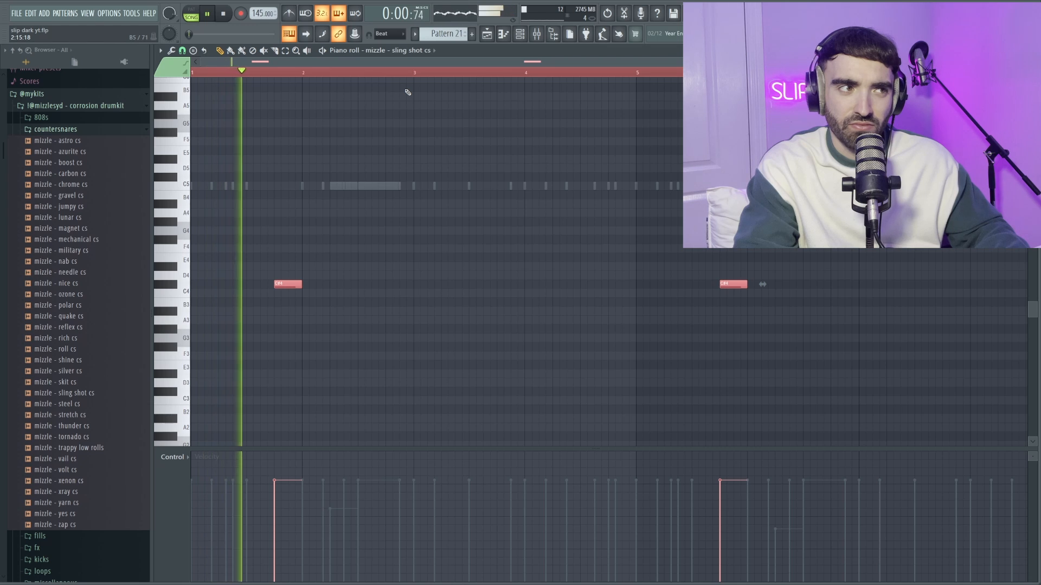
{"action": "key", "text": "space"}
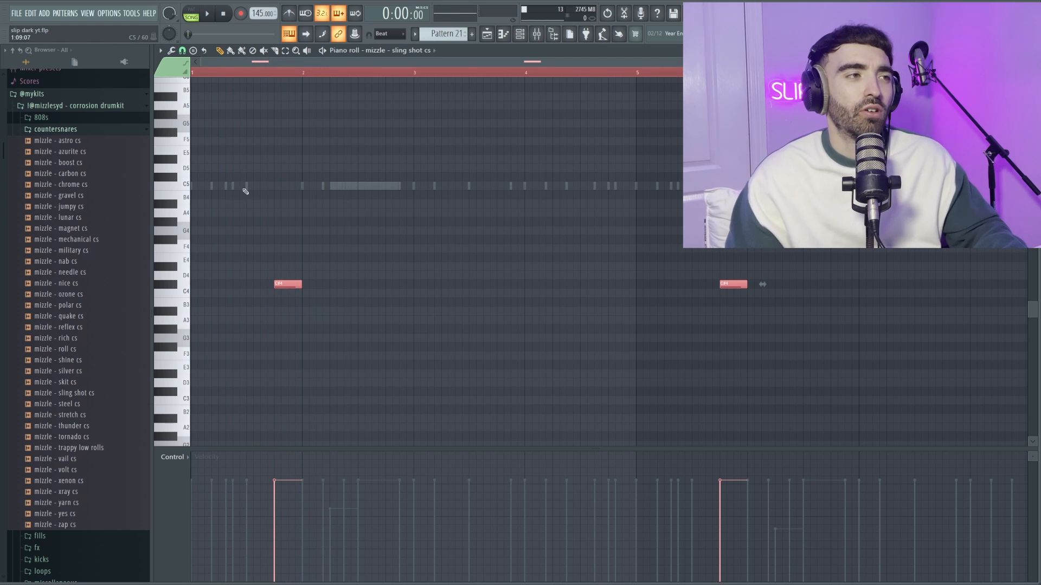
{"action": "scroll", "coordinate": [201, 233], "scroll_direction": "up", "scroll_amount": 2}
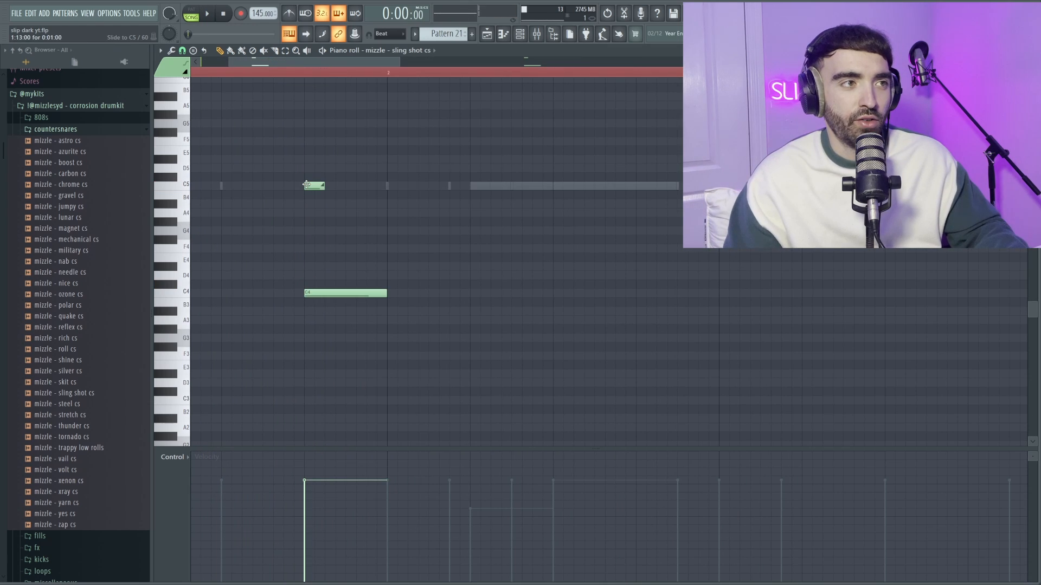
{"action": "scroll", "coordinate": [265, 130], "scroll_direction": "down", "scroll_amount": 3}
{"action": "scroll", "coordinate": [235, 131], "scroll_direction": "up", "scroll_amount": 2}
{"action": "key", "text": "space"}
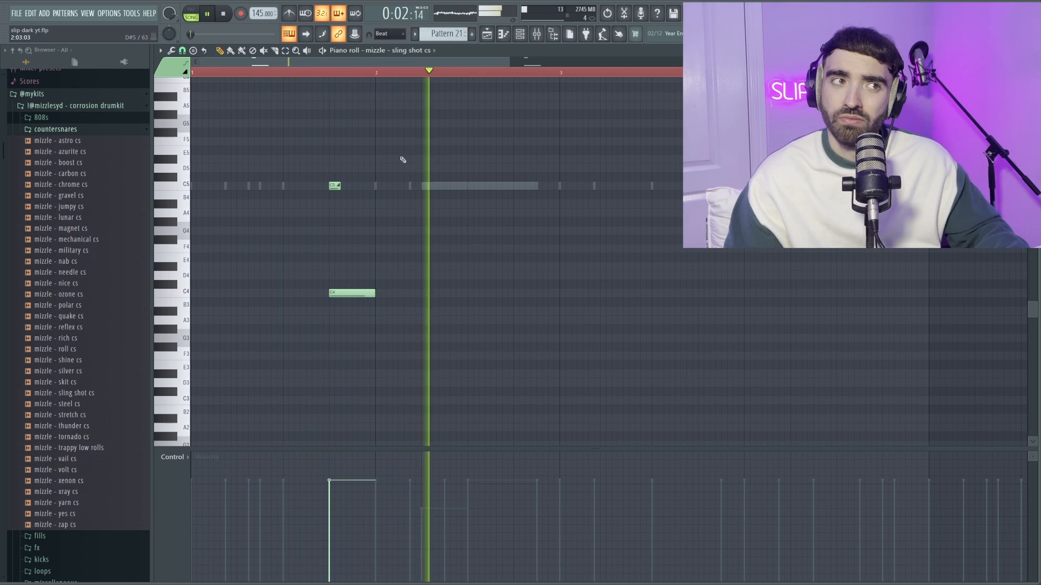
{"action": "scroll", "coordinate": [401, 157], "scroll_direction": "down", "scroll_amount": 1}
{"action": "scroll", "coordinate": [397, 156], "scroll_direction": "down", "scroll_amount": 3, "text": "ctrl"}
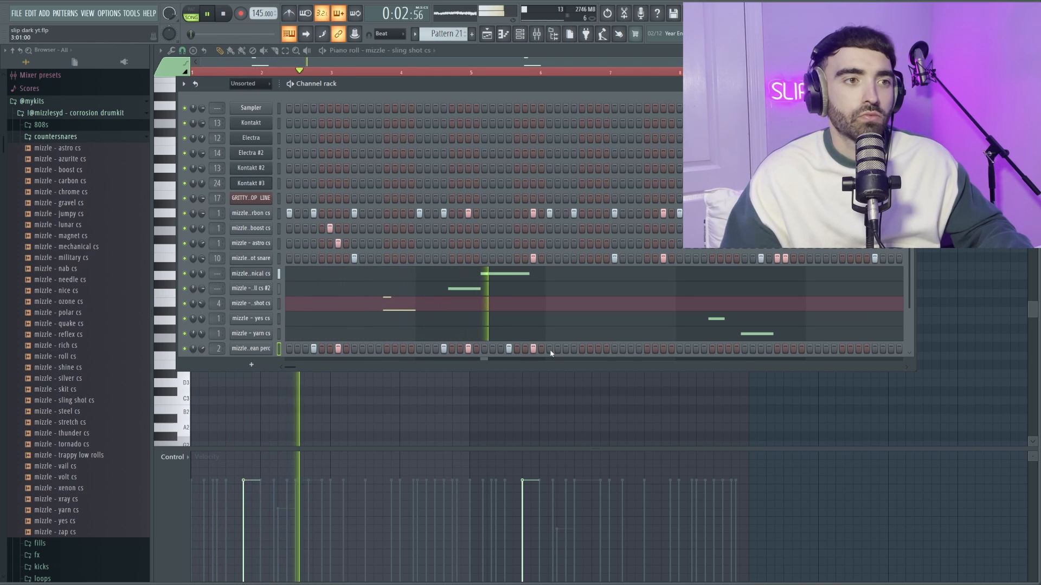
- Open the clean perc notes in the piano roll and duplicate the opening phrase to start again at bar 5
{"action": "right_click", "coordinate": [268, 354]}
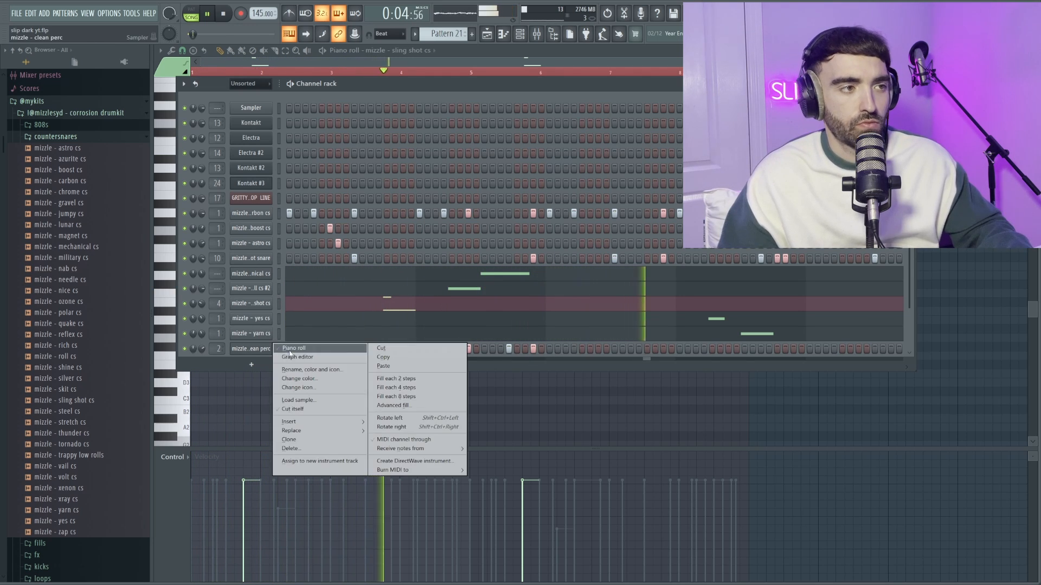
{"action": "left_click", "coordinate": [293, 350]}
{"action": "key", "text": "ctrl+b"}
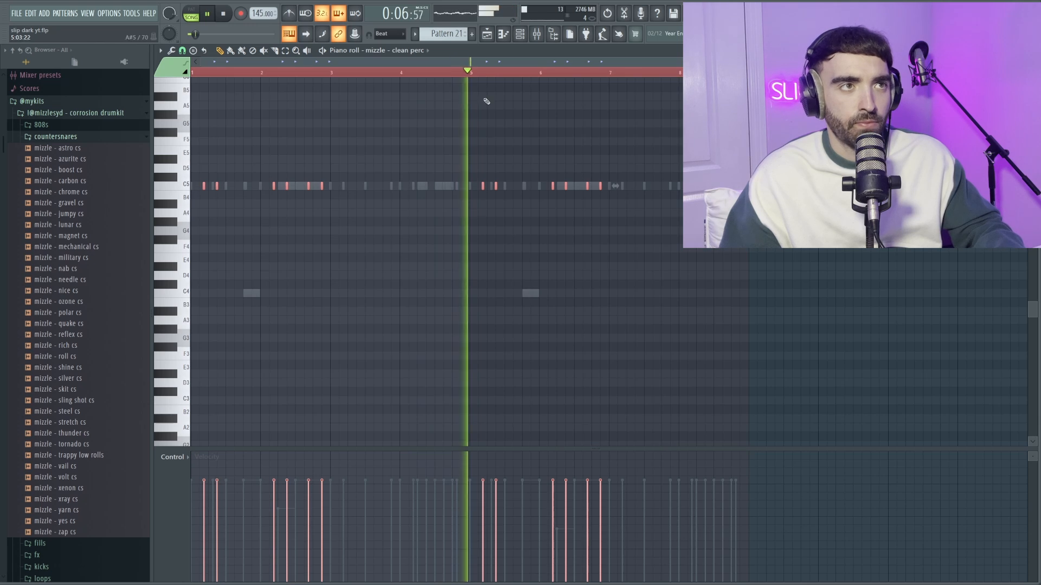
{"action": "scroll", "coordinate": [521, 178], "scroll_direction": "up", "scroll_amount": 2}
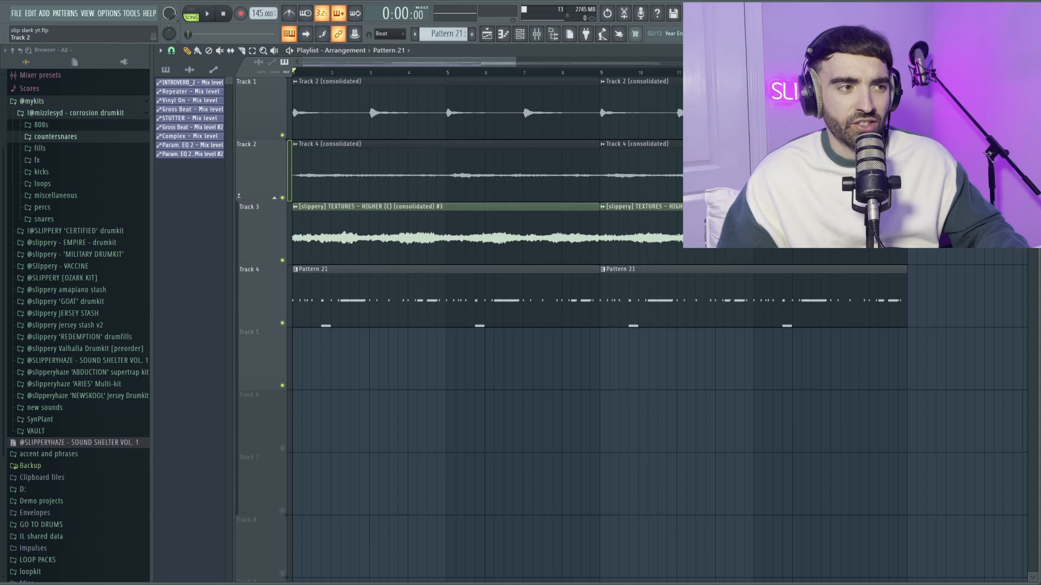
{"action": "scroll", "coordinate": [239, 196], "scroll_direction": "down", "scroll_amount": 1}
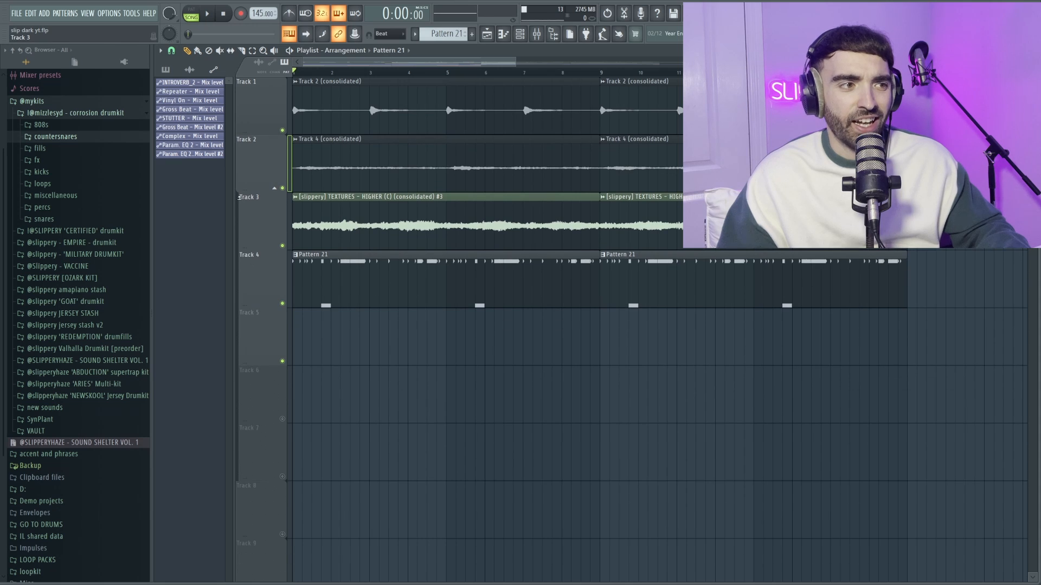
- Mute Track 4 to audition the open snare fx clip on Track 6 without the Pattern 21 drums
{"action": "scroll", "coordinate": [249, 202], "scroll_direction": "down", "scroll_amount": 2}
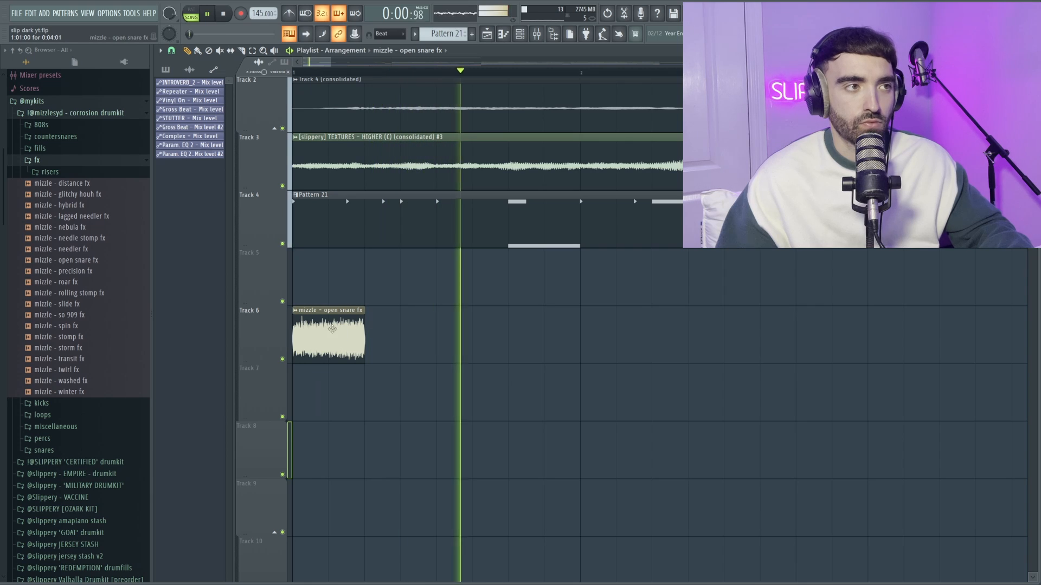
{"action": "left_click", "coordinate": [281, 244]}
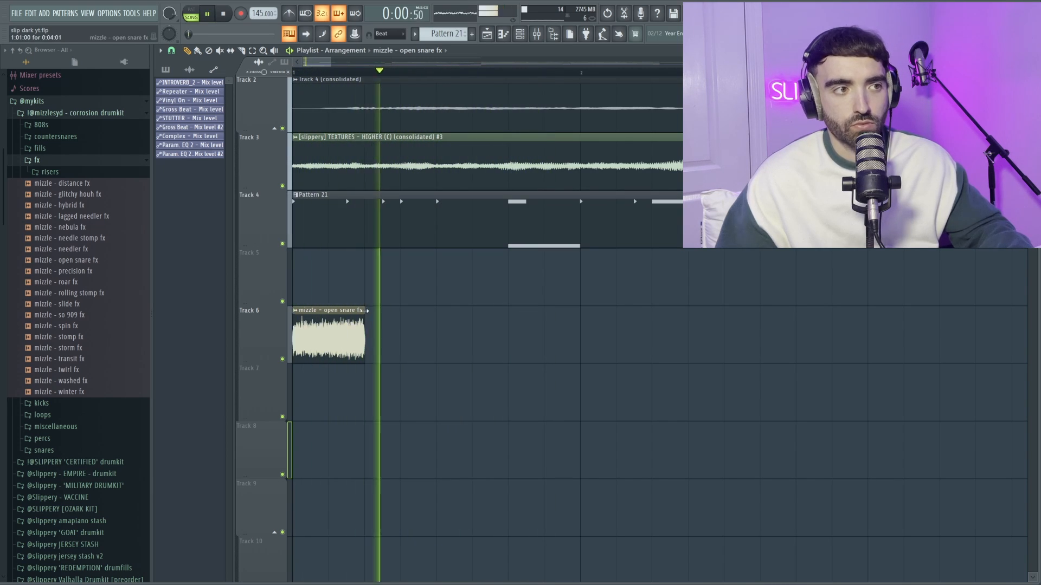
{"action": "scroll", "coordinate": [368, 311], "scroll_direction": "down", "scroll_amount": 4}
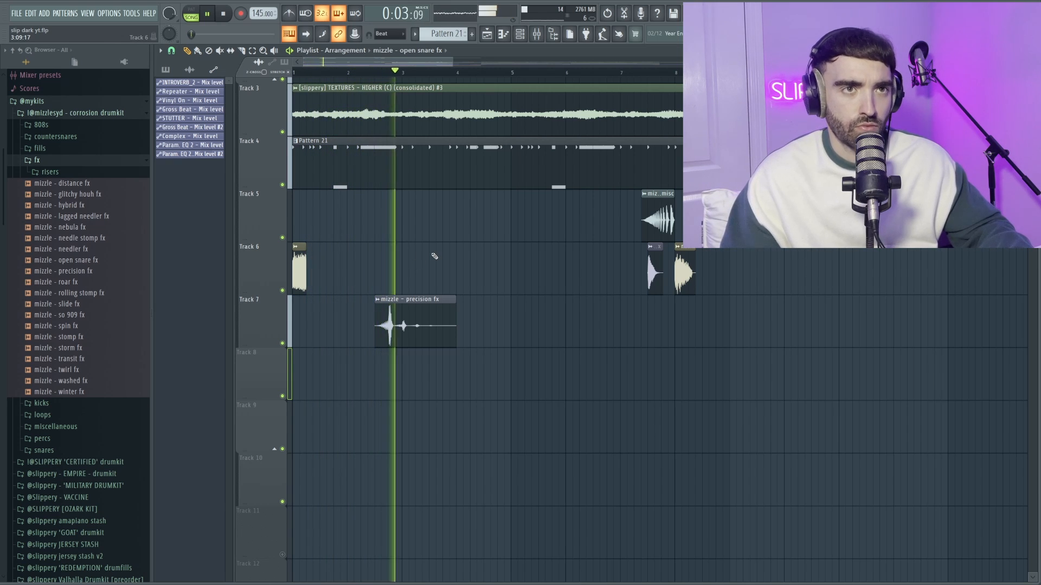
- Duplicate the Pattern 21 clip on Track 4 so it repeats from bar 9
{"action": "scroll", "coordinate": [434, 255], "scroll_direction": "down", "scroll_amount": 1}
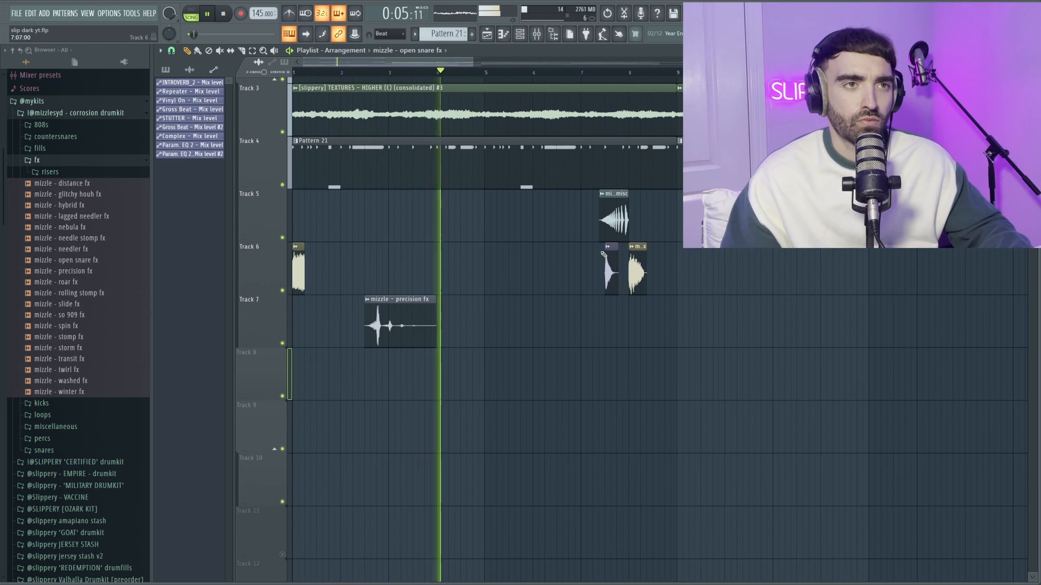
{"action": "scroll", "coordinate": [647, 245], "scroll_direction": "down", "scroll_amount": 1}
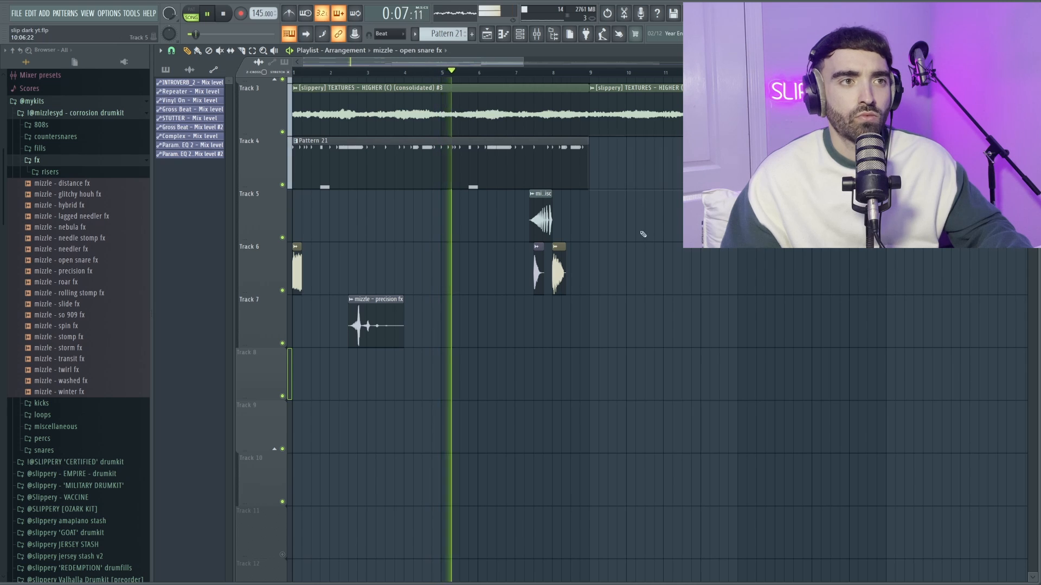
{"action": "left_click_drag", "start_coordinate": [632, 328], "coordinate": [313, 162]}
{"action": "left_click", "coordinate": [630, 209], "text": "ctrl"}
{"action": "left_click_drag", "start_coordinate": [594, 180], "coordinate": [546, 168]}
{"action": "key", "text": "ctrl+b"}
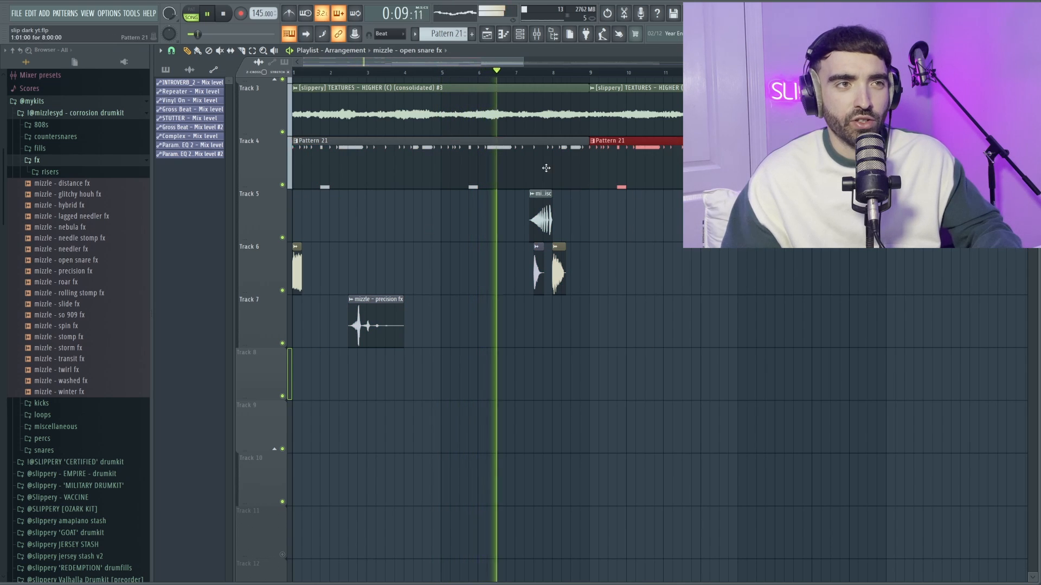
- Arrange fx clips over bars 9 to 11 and move the clip at bar 9 from Track 8 up to Track 6
{"action": "right_click", "coordinate": [610, 213]}
{"action": "scroll", "coordinate": [638, 240], "scroll_direction": "up", "scroll_amount": 1}
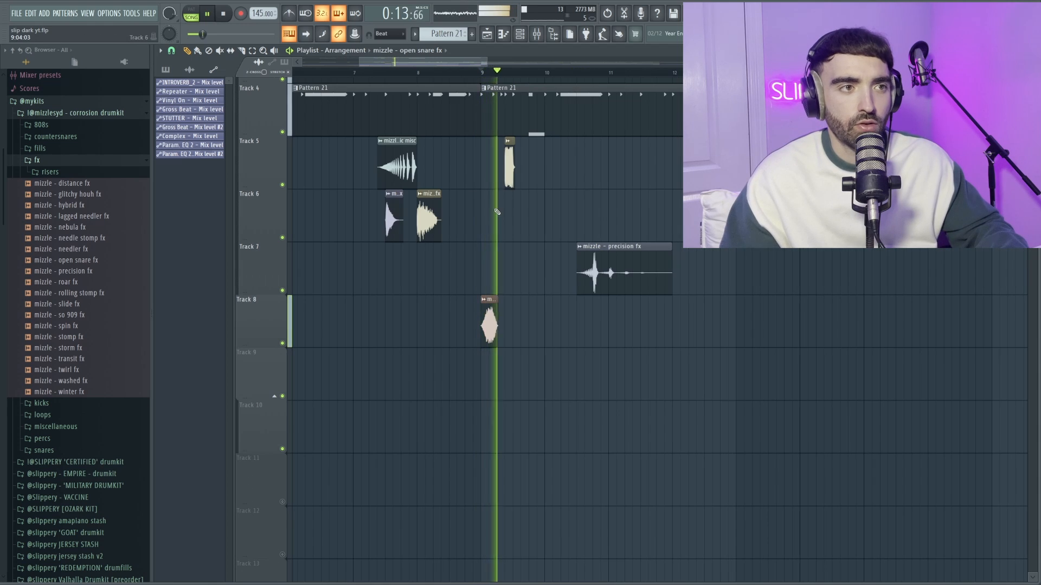
{"action": "scroll", "coordinate": [501, 245], "scroll_direction": "up", "scroll_amount": 3}
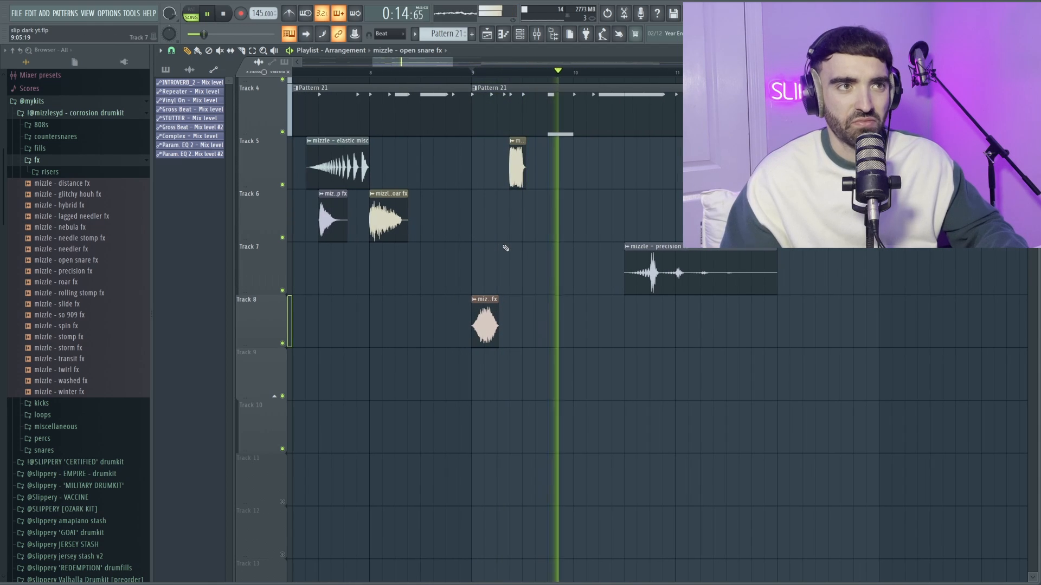
{"action": "scroll", "coordinate": [510, 247], "scroll_direction": "down", "scroll_amount": 1}
{"action": "scroll", "coordinate": [563, 248], "scroll_direction": "down", "scroll_amount": 2}
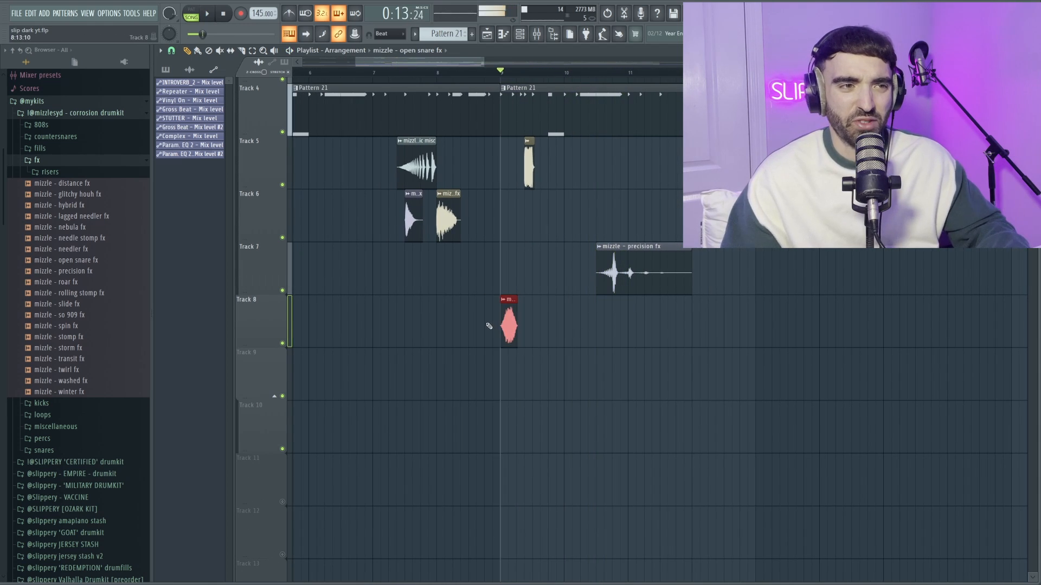
{"action": "left_click_drag", "start_coordinate": [506, 314], "coordinate": [506, 266]}
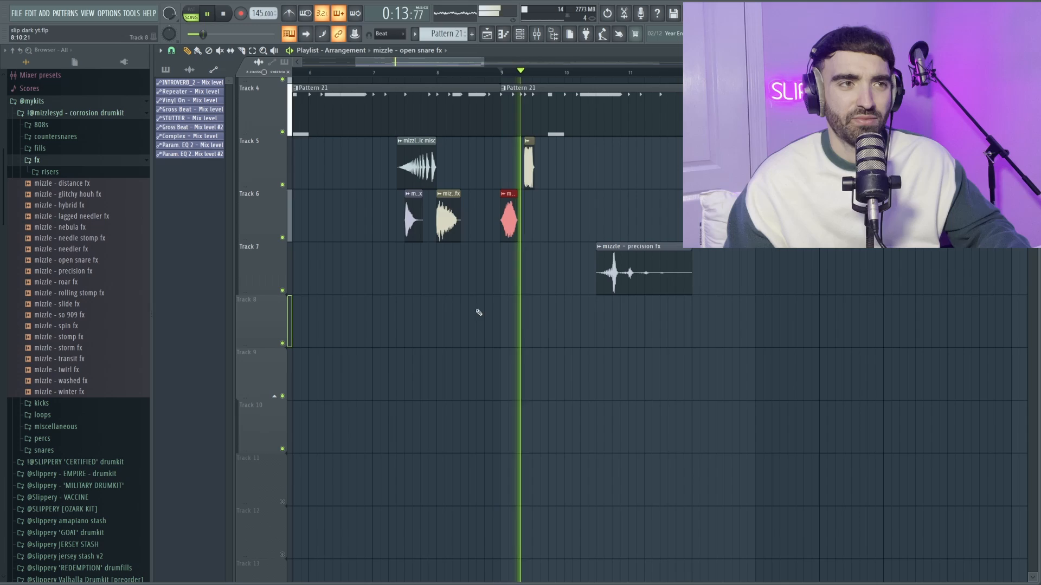
{"action": "scroll", "coordinate": [528, 292], "scroll_direction": "down", "scroll_amount": 1}
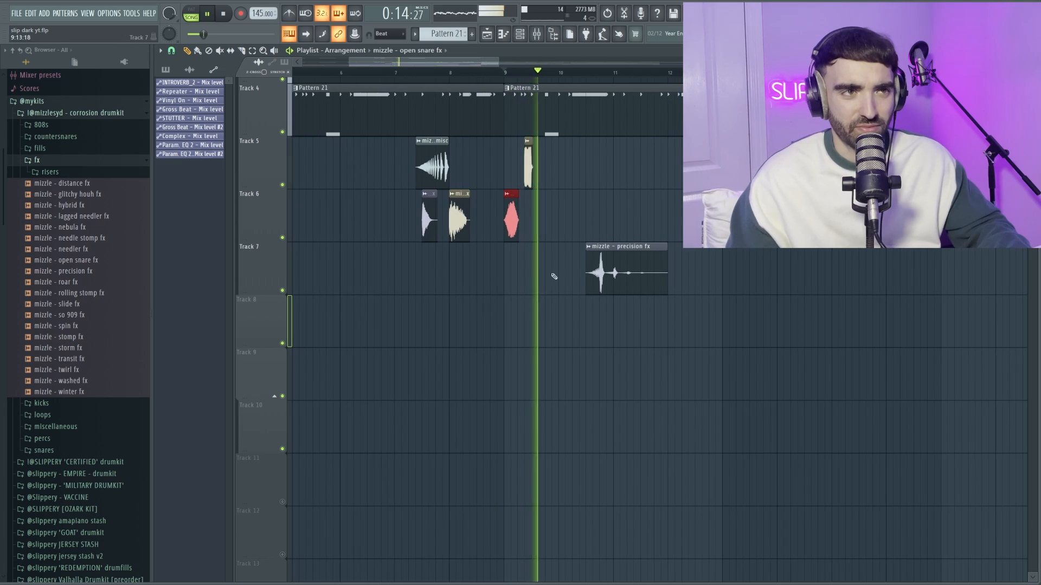
{"action": "left_click", "coordinate": [630, 262]}
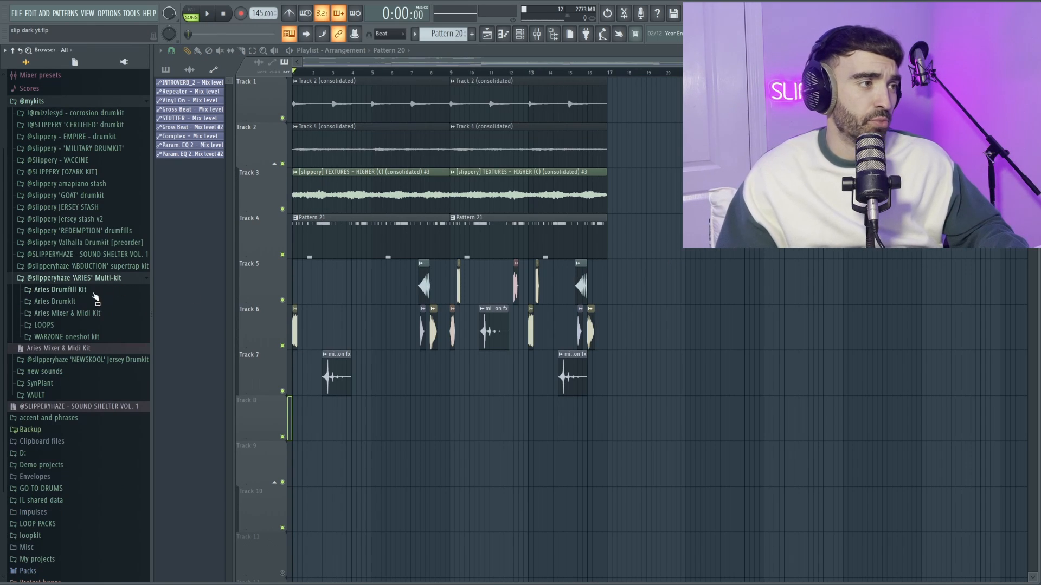
- Browse the 808 samples in the Aries Drumkit and the 808 mixer presets in the Aries Mixer & Midi Kit
{"action": "left_click", "coordinate": [93, 302]}
{"action": "left_click", "coordinate": [89, 315]}
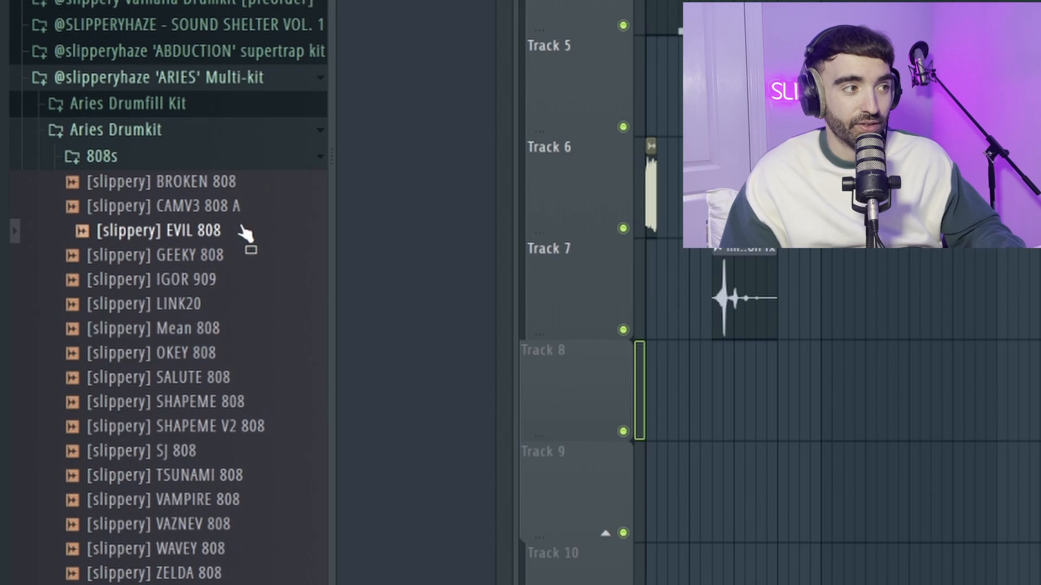
{"action": "left_click", "coordinate": [186, 155]}
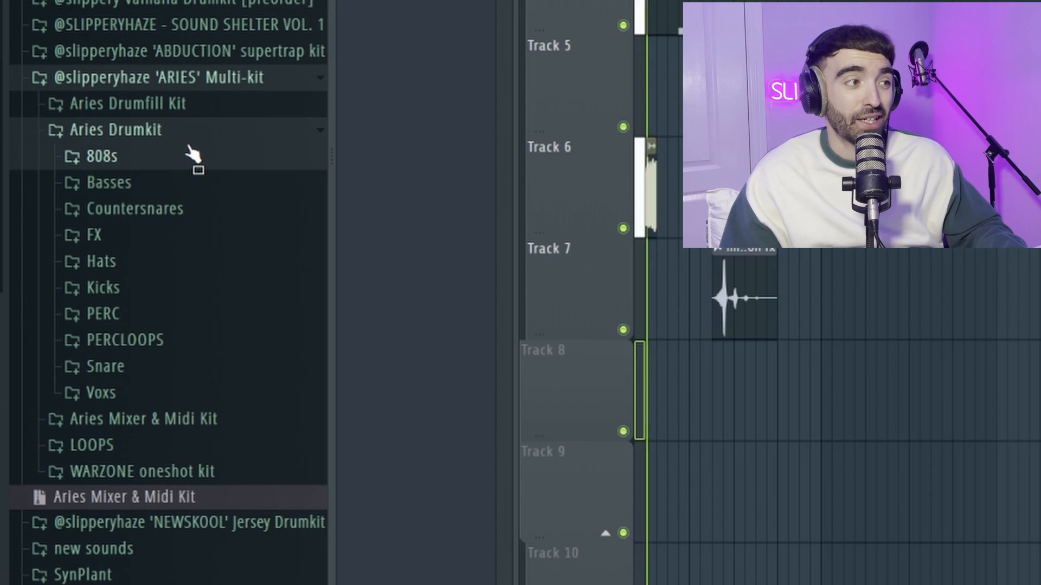
{"action": "left_click", "coordinate": [190, 137]}
{"action": "left_click", "coordinate": [193, 160]}
{"action": "left_click", "coordinate": [142, 184]}
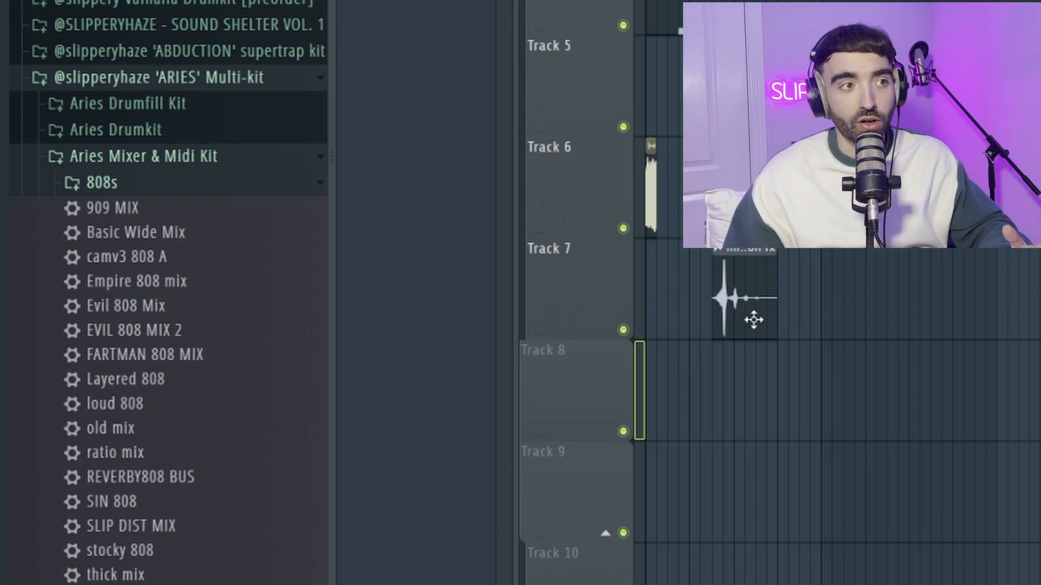
- Lower the two-bar EVIL 808 note from E5 to E4 and add a short E5 slide note at the start of bar 1
{"action": "key", "text": "space"}
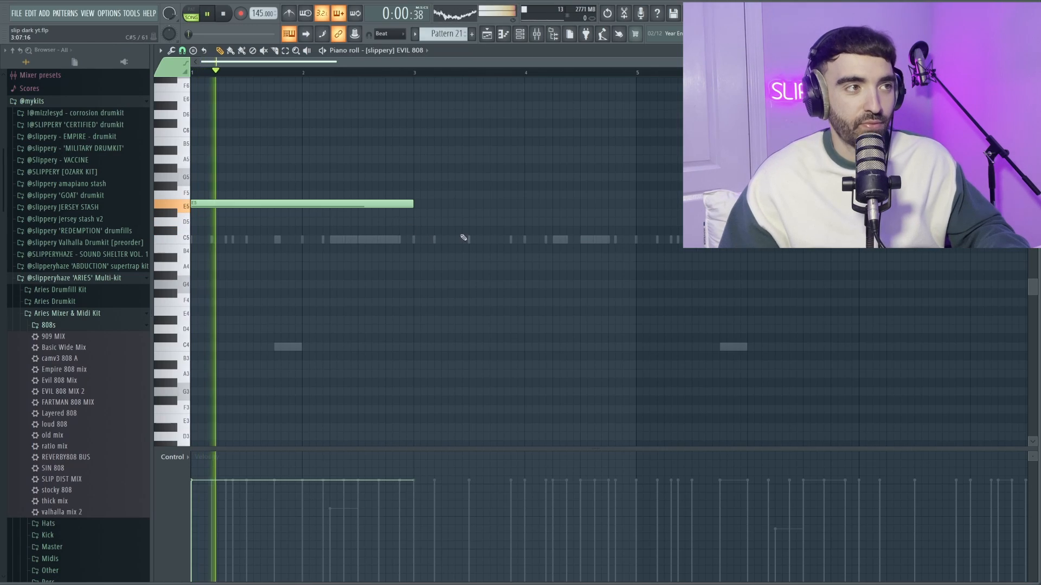
{"action": "key", "text": "ctrl+a"}
{"action": "scroll", "coordinate": [245, 178], "scroll_direction": "up", "scroll_amount": 3}
{"action": "scroll", "coordinate": [259, 200], "scroll_direction": "down", "scroll_amount": 2}
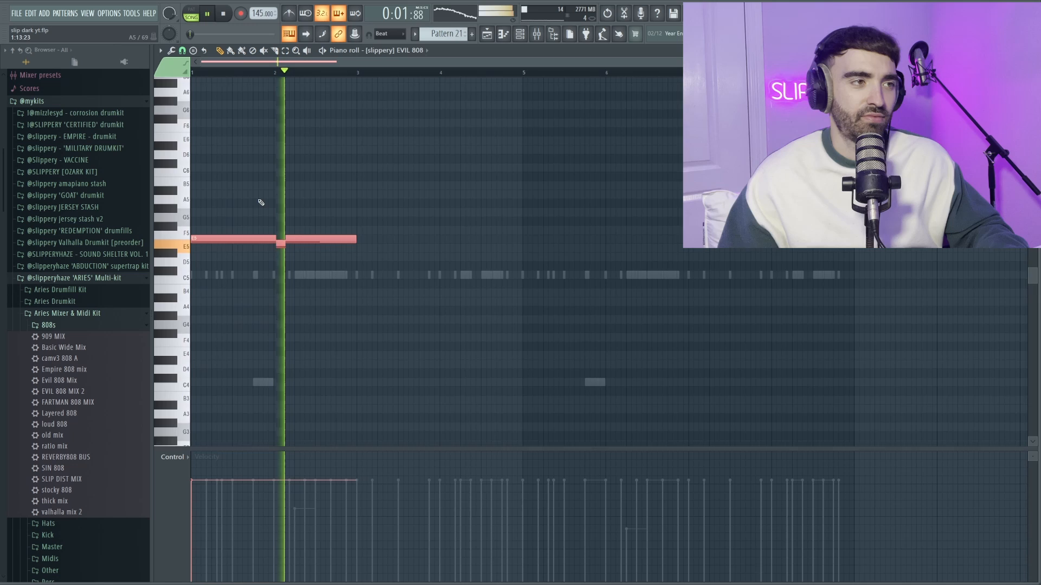
{"action": "scroll", "coordinate": [261, 203], "scroll_direction": "down", "scroll_amount": 2}
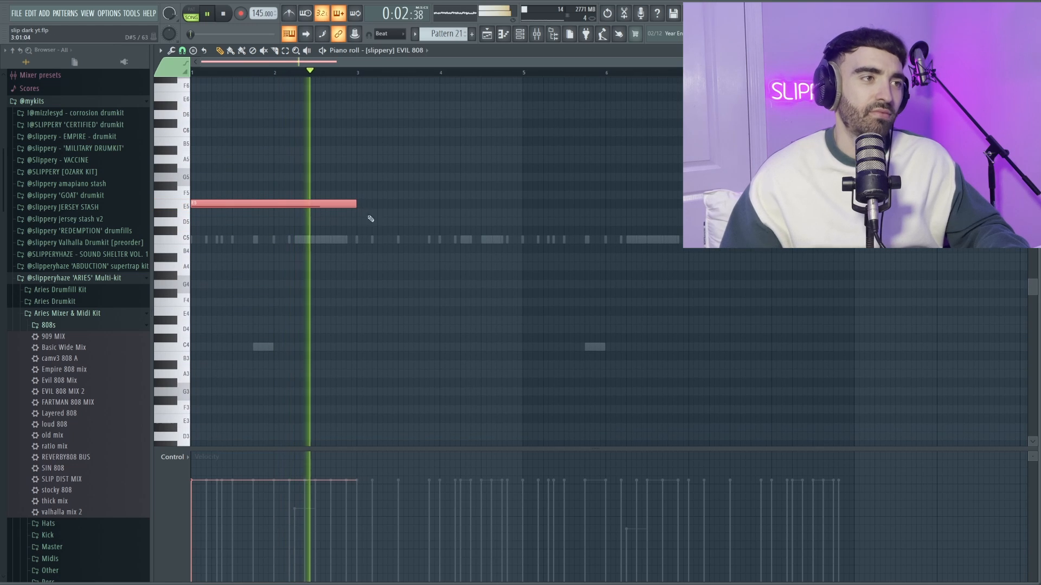
{"action": "key", "text": "space"}
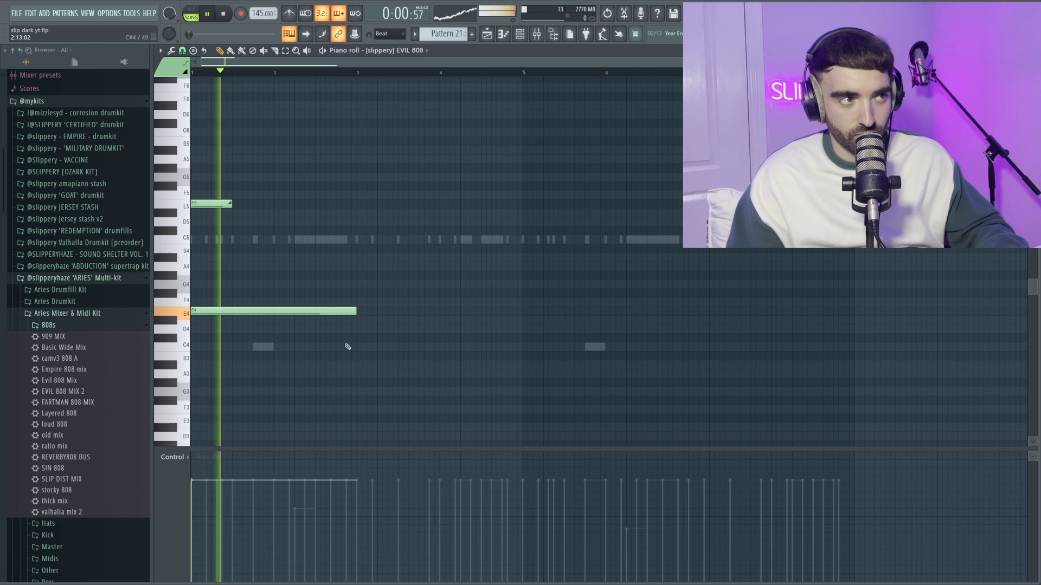
- Duplicate the 808 note and its slide to start at bar 5, and shorten the copied slide note to four steps
{"action": "key", "text": "ctrl+a"}
{"action": "left_click_drag", "start_coordinate": [245, 311], "coordinate": [577, 302], "text": "shift"}
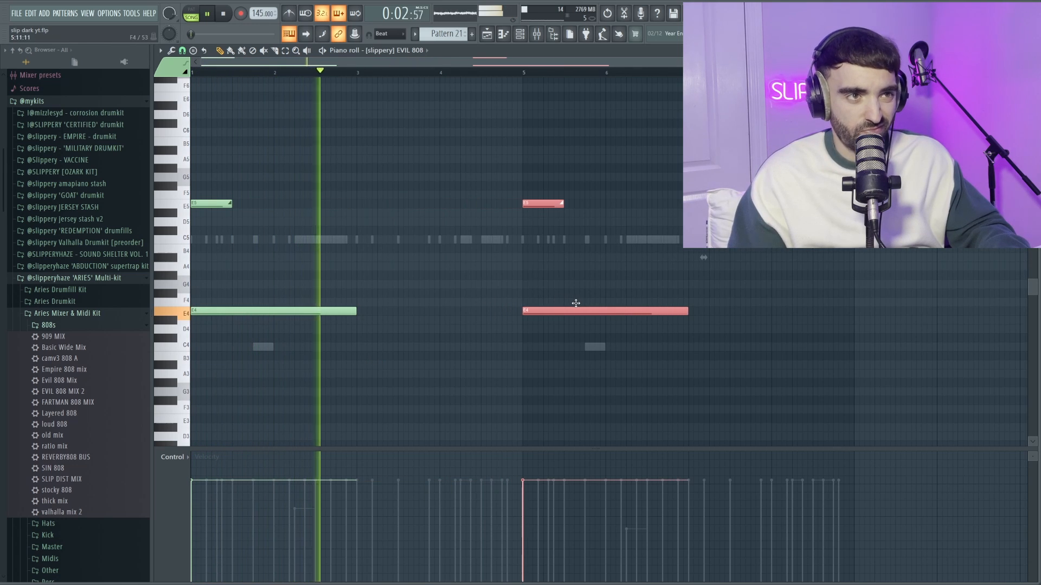
{"action": "key", "text": "ctrl+d"}
{"action": "left_click_drag", "start_coordinate": [562, 203], "coordinate": [541, 204]}
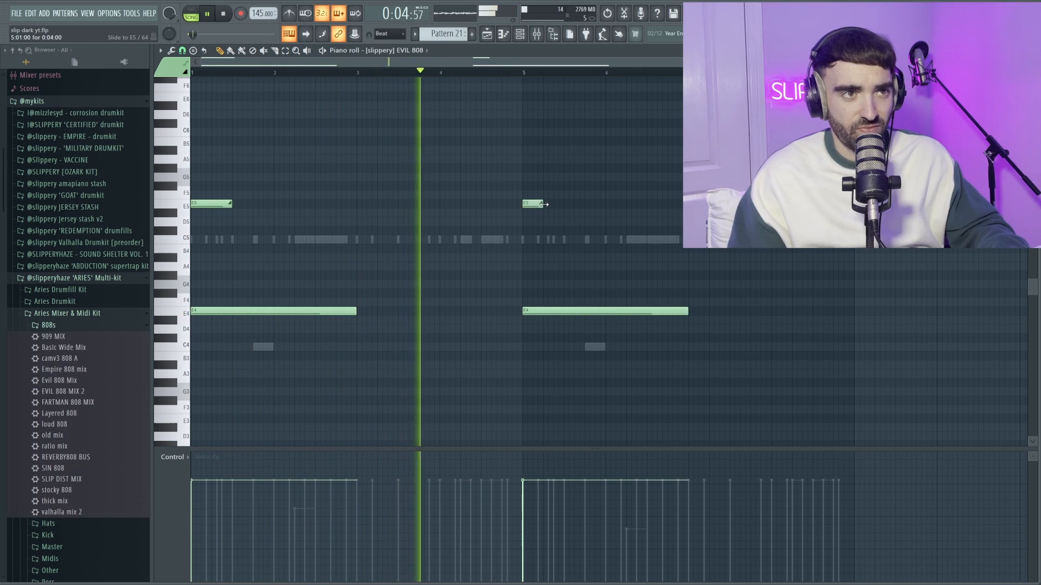
- Fill out the EVIL 808 pattern with more E4, B4 and E5 notes and short high slides, ramping the slide velocities up through bar 4
{"action": "scroll", "coordinate": [552, 232], "scroll_direction": "down", "scroll_amount": 1, "text": "ctrl"}
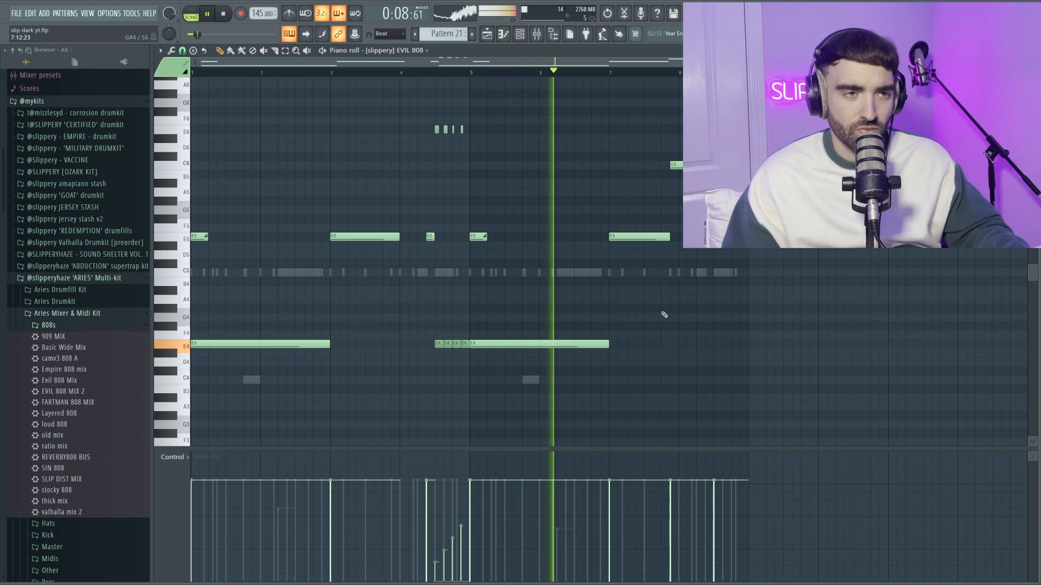
{"action": "scroll", "coordinate": [700, 290], "scroll_direction": "up", "scroll_amount": 2}
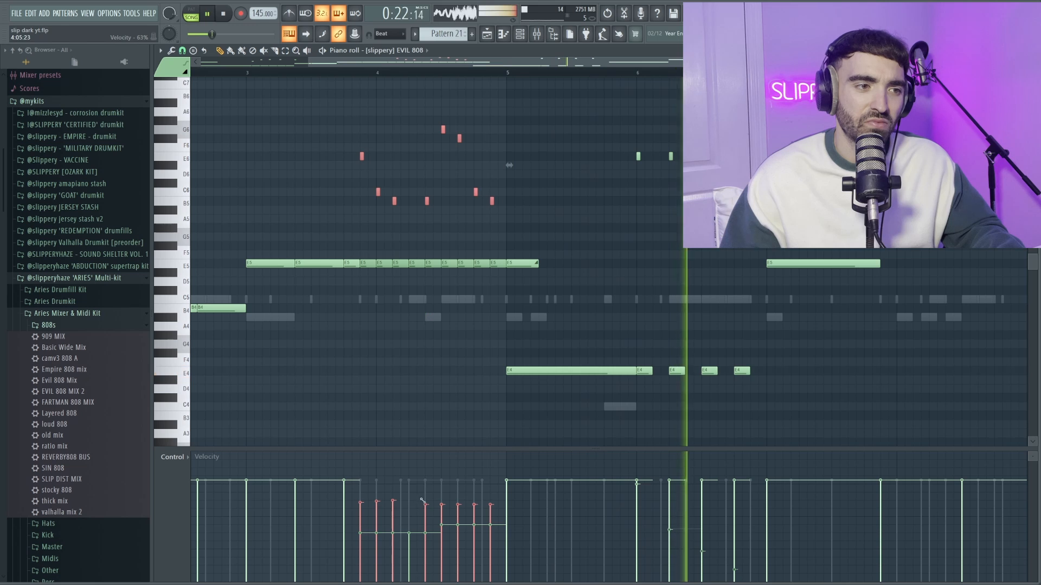
{"action": "key", "text": "space"}
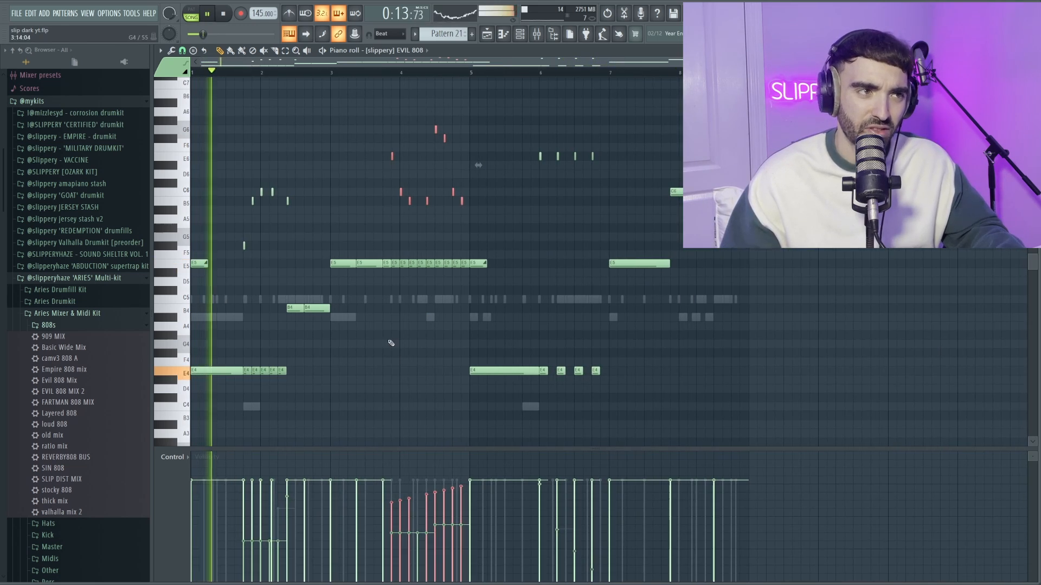
{"action": "left_click", "coordinate": [391, 343], "text": "ctrl"}
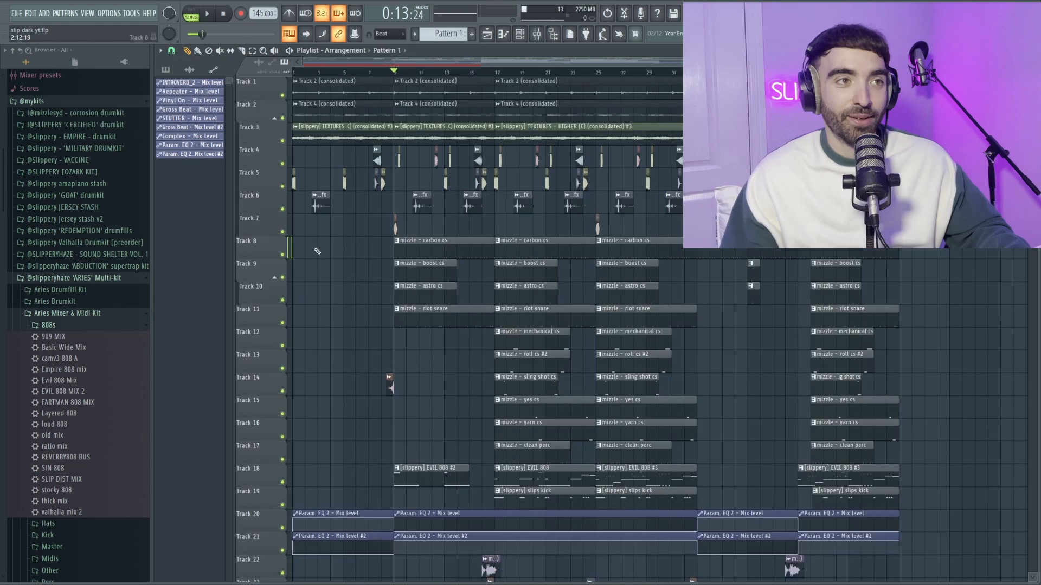
- Solo Track 28 and enable Track 29 alongside it to audition the original melody layers
{"action": "scroll", "coordinate": [313, 248], "scroll_direction": "down", "scroll_amount": 5}
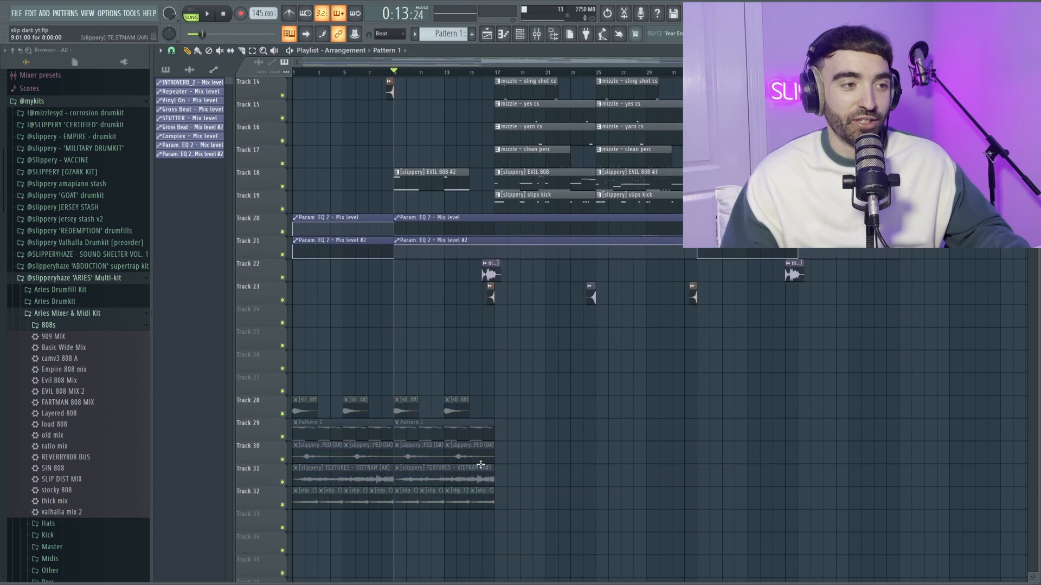
{"action": "right_click", "coordinate": [282, 414]}
{"action": "left_click", "coordinate": [283, 437]}
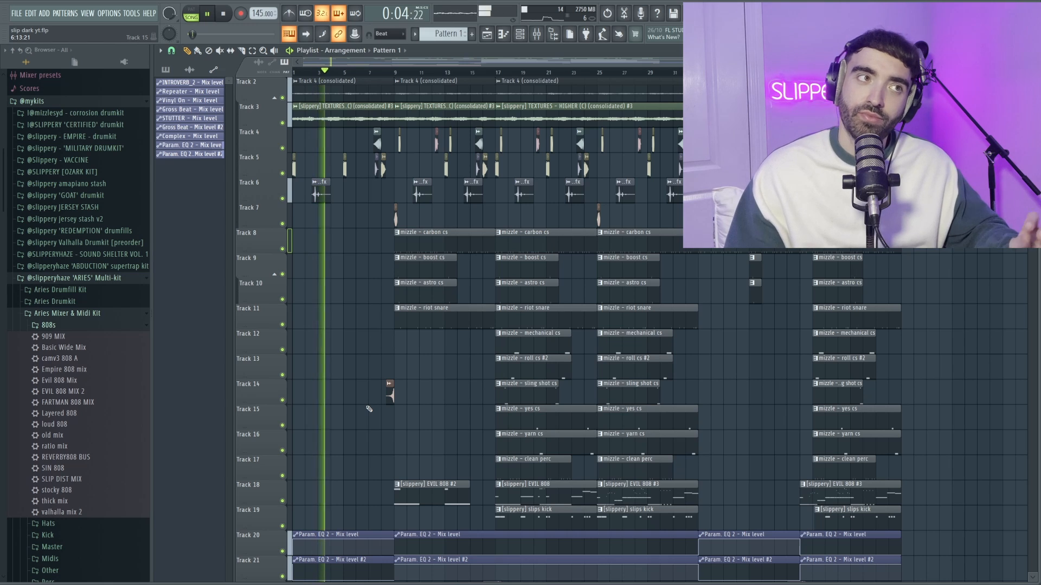
- Play back the full arrangement and review how the countersnare, fx, 808 and kick clips are laid out across its sections
{"action": "scroll", "coordinate": [369, 409], "scroll_direction": "up", "scroll_amount": 1}
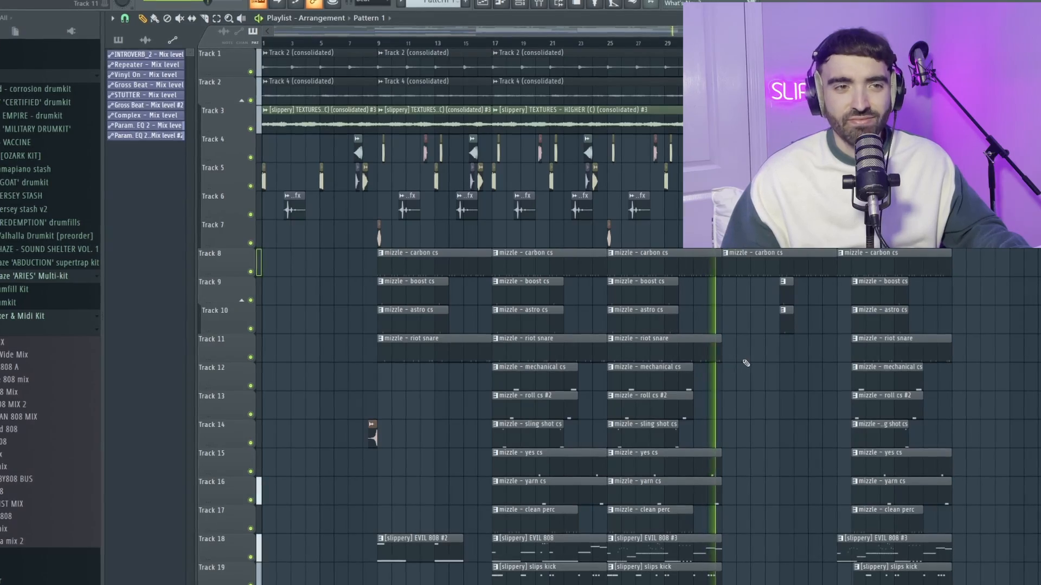
{"action": "scroll", "coordinate": [779, 374], "scroll_direction": "down", "scroll_amount": 1}
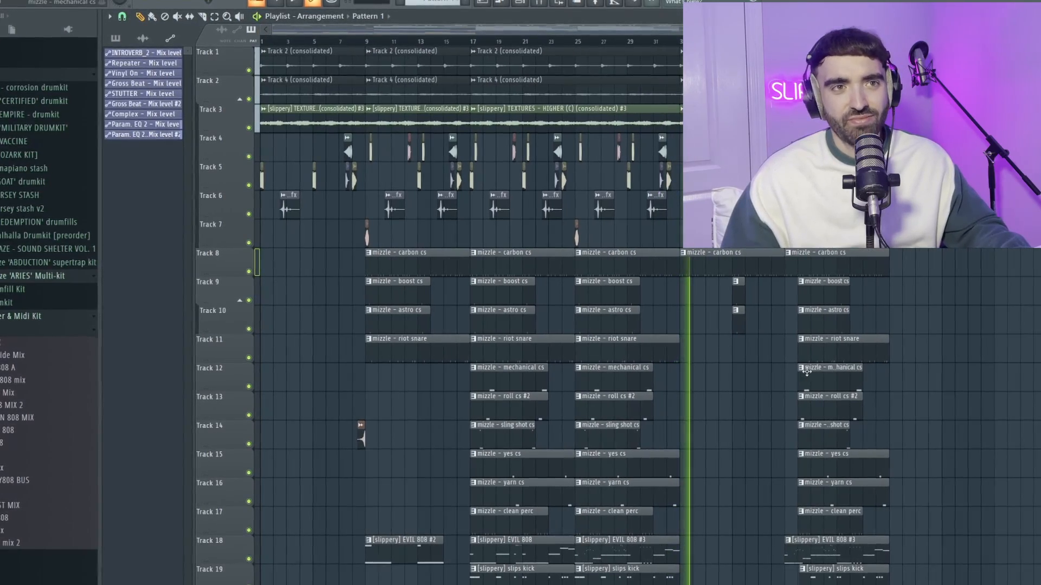
{"action": "scroll", "coordinate": [895, 393], "scroll_direction": "down", "scroll_amount": 1}
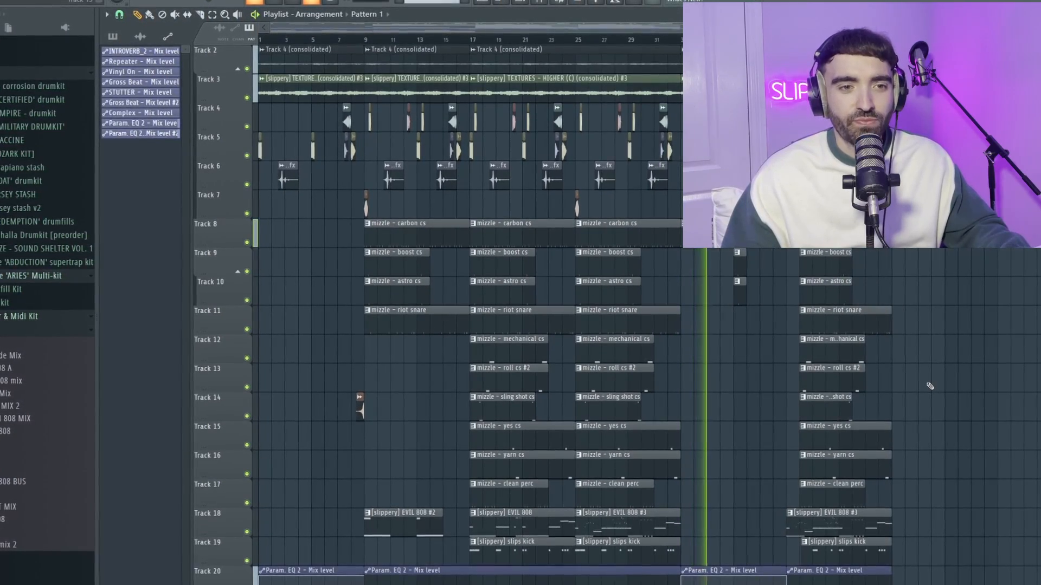
{"action": "scroll", "coordinate": [930, 386], "scroll_direction": "up", "scroll_amount": 1}
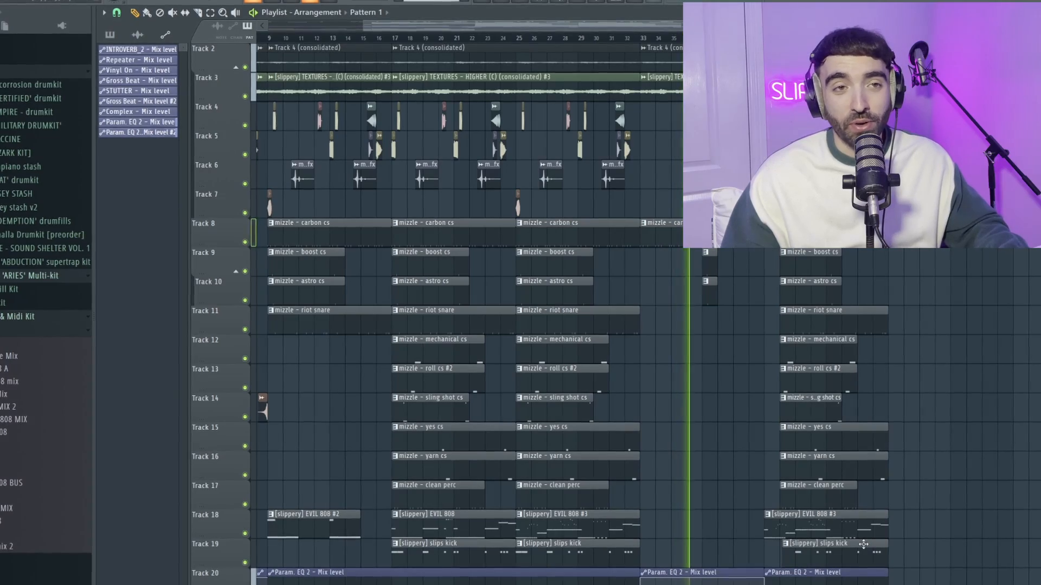
{"action": "scroll", "coordinate": [876, 483], "scroll_direction": "up", "scroll_amount": 1}
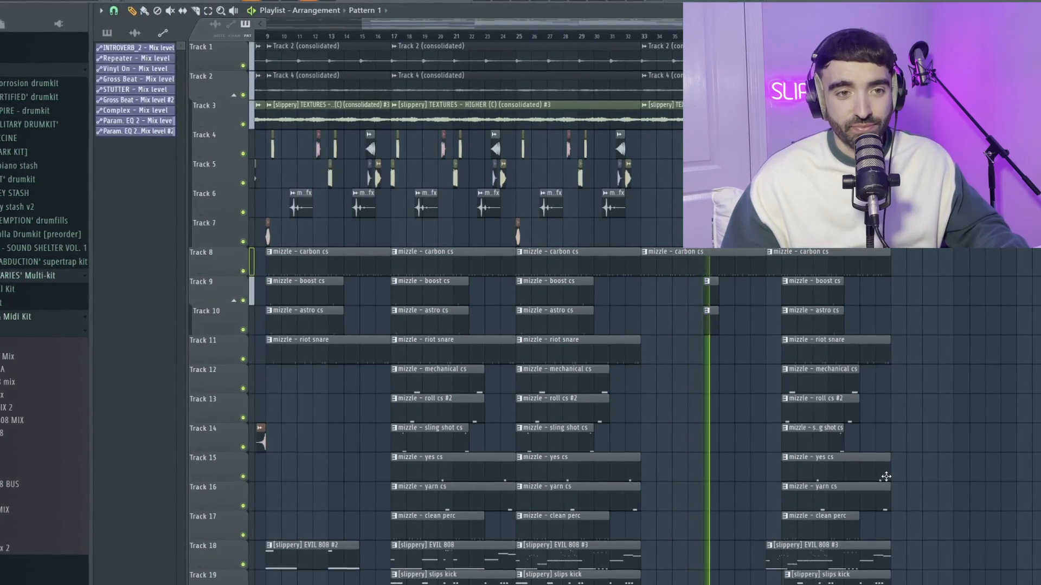